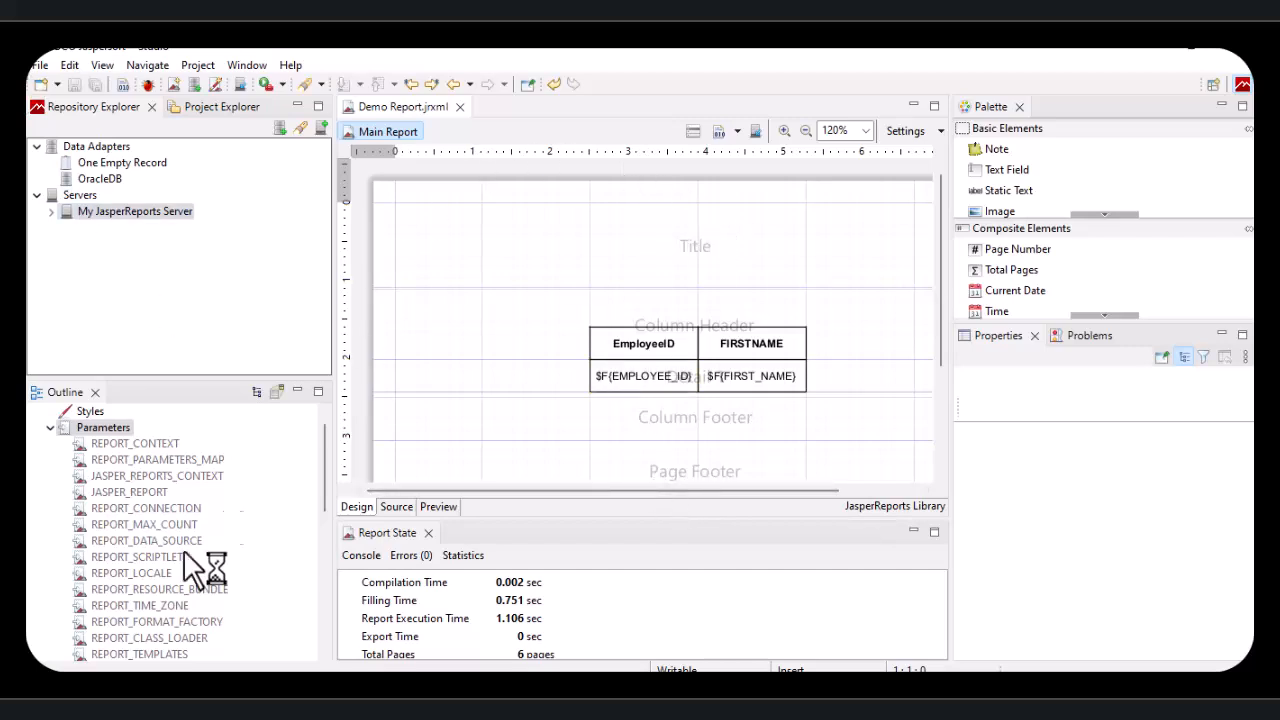
right_click(105, 427)
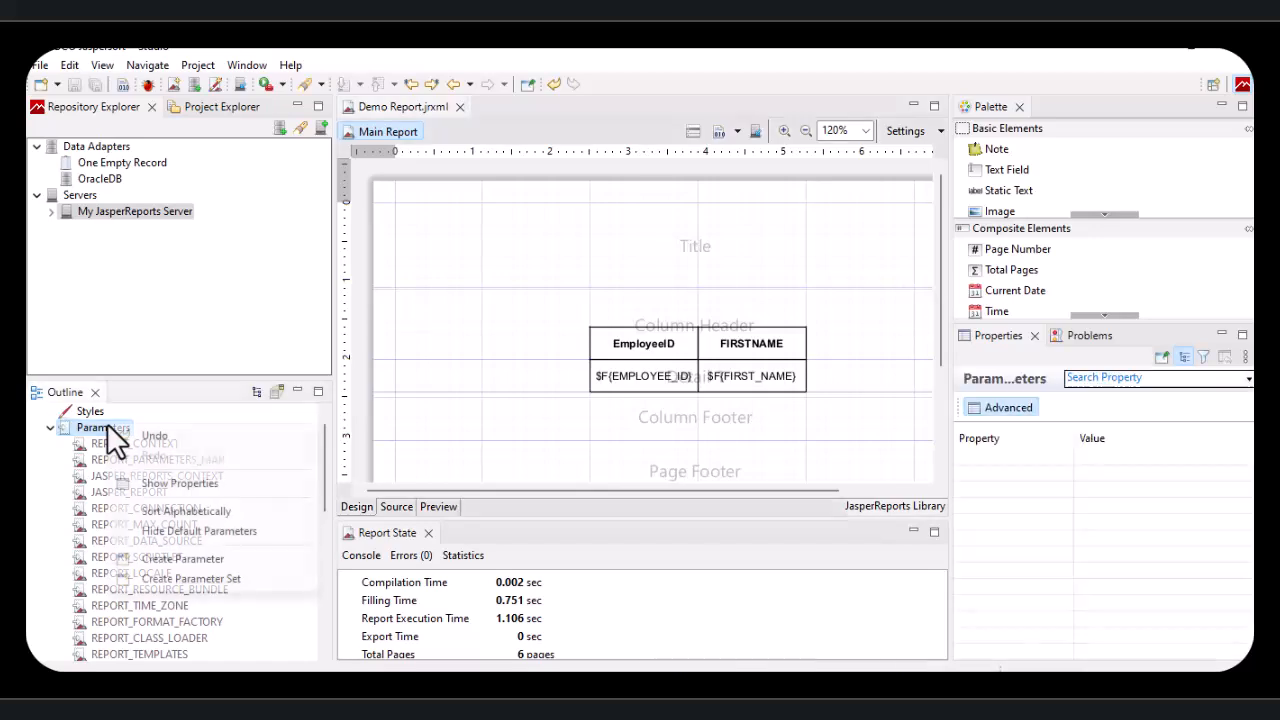
click(161, 560)
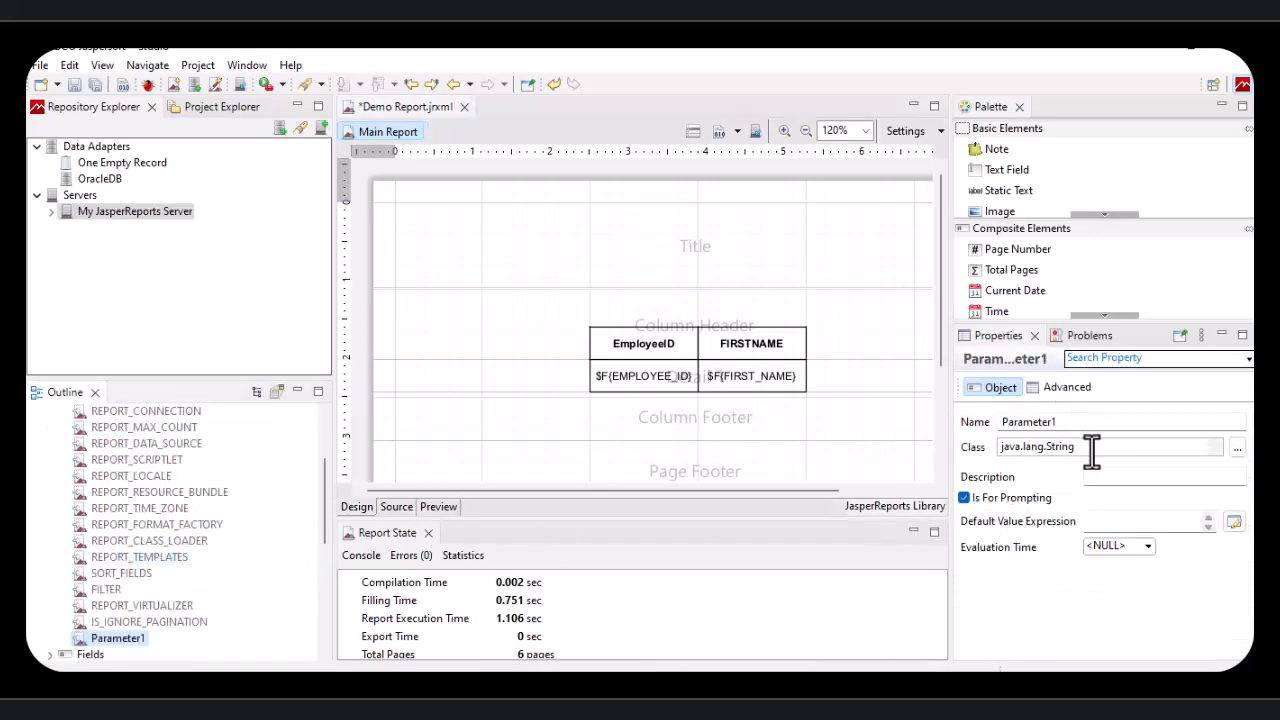
drag(1074, 423, 960, 405)
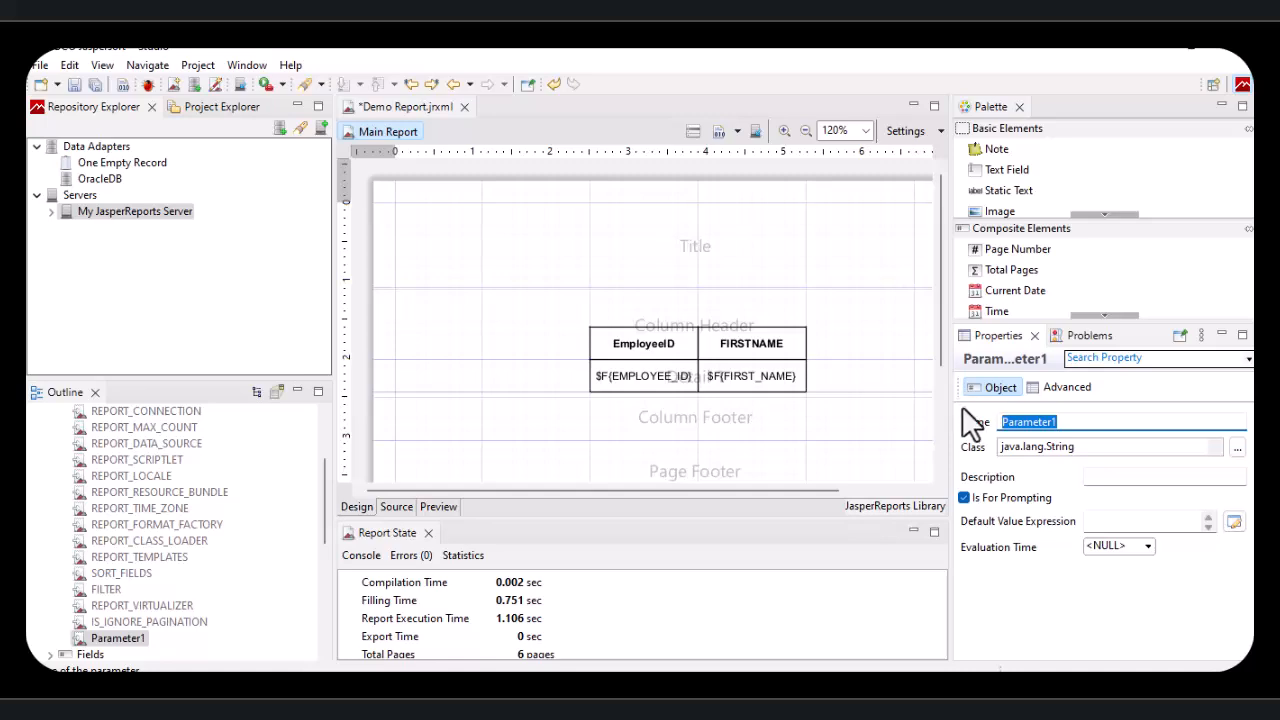
click(131, 641)
right_click(141, 636)
click(173, 570)
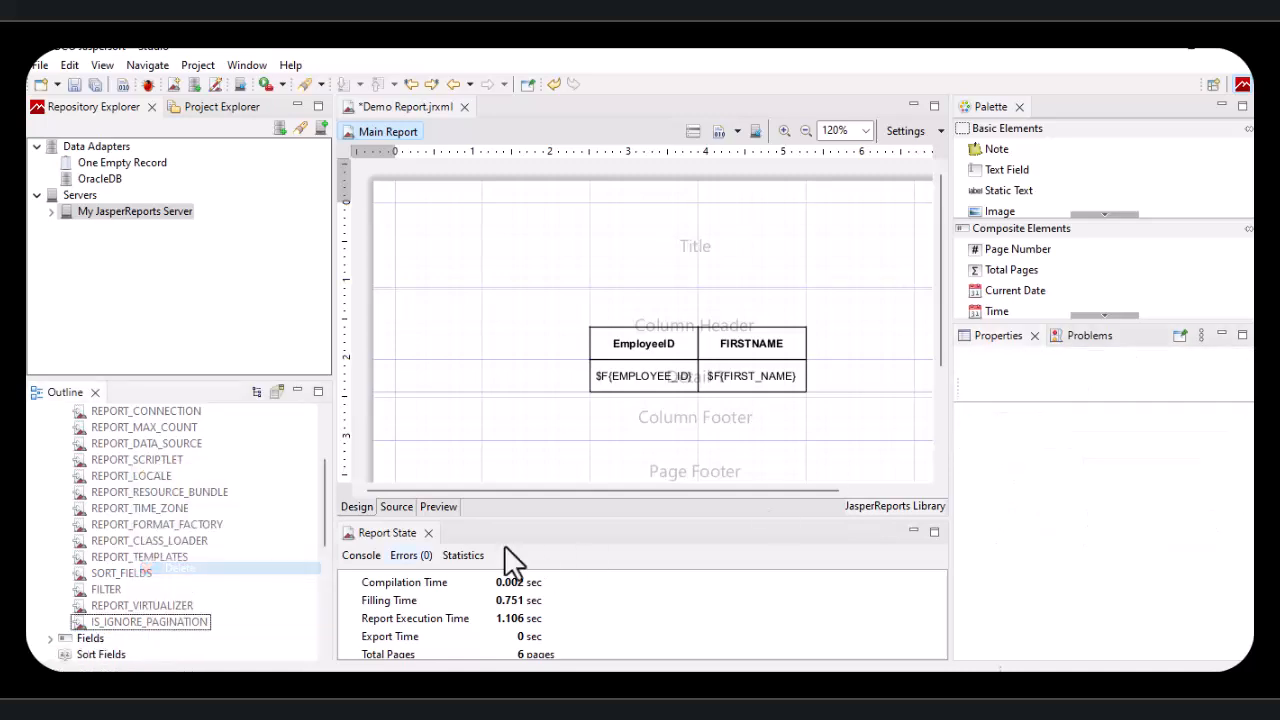
Add a new parameter to the report's dataset and name it GET_EMPID
click(694, 132)
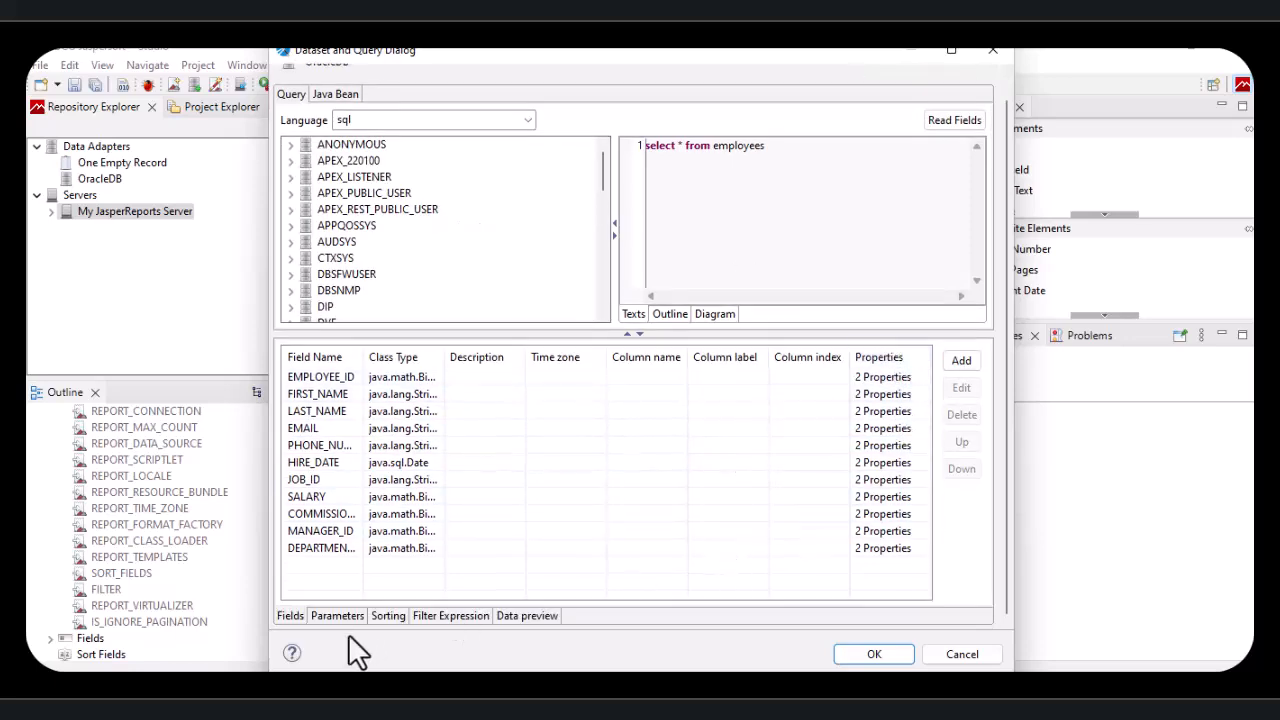
click(327, 615)
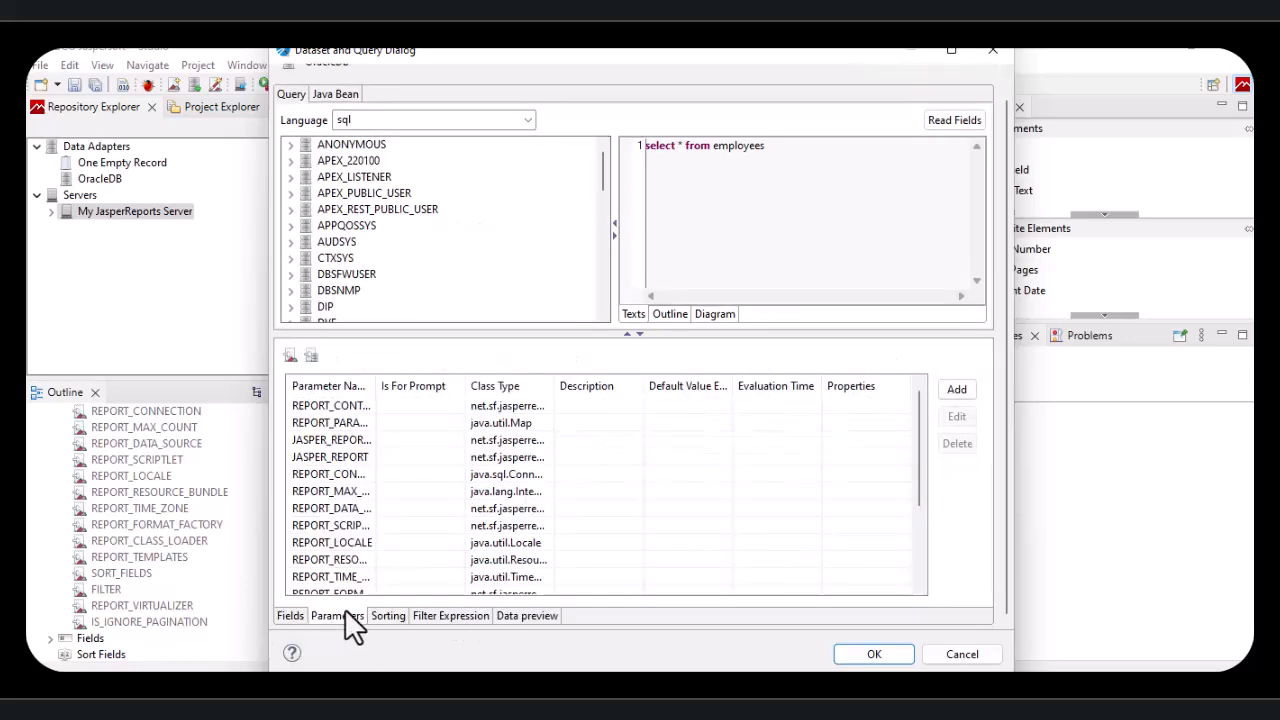
scroll(365, 448, down, 3)
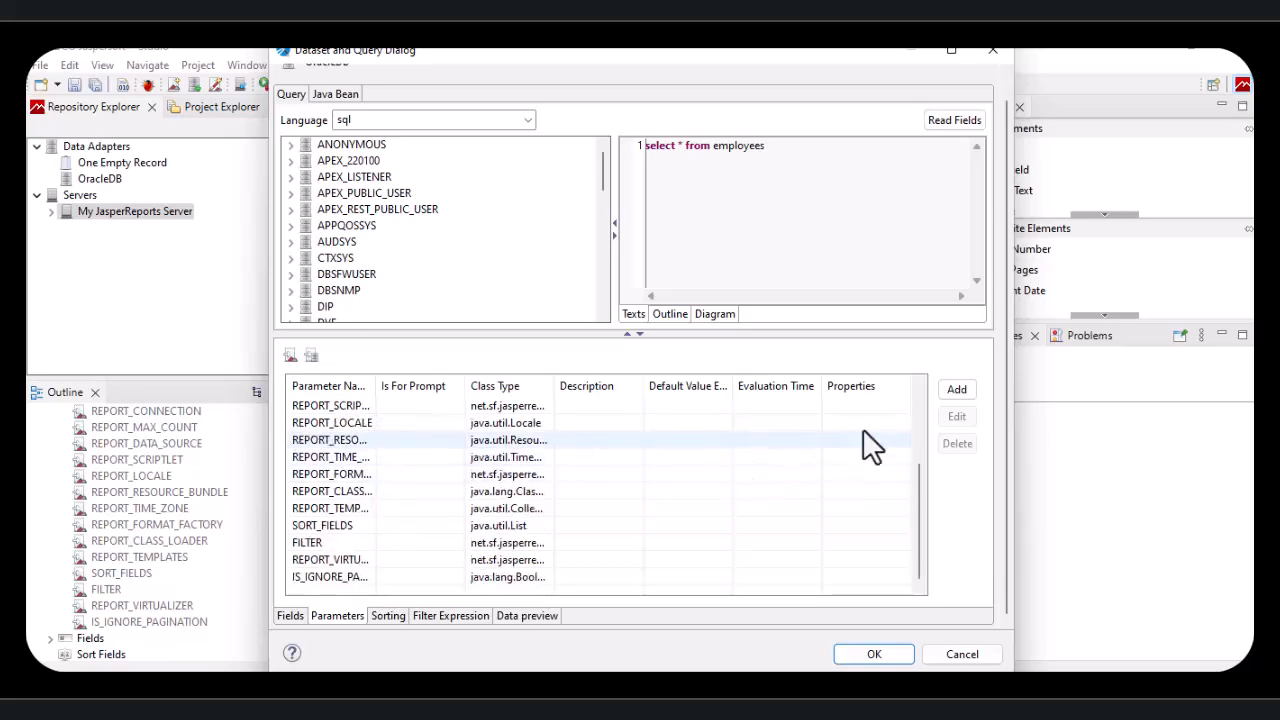
click(955, 391)
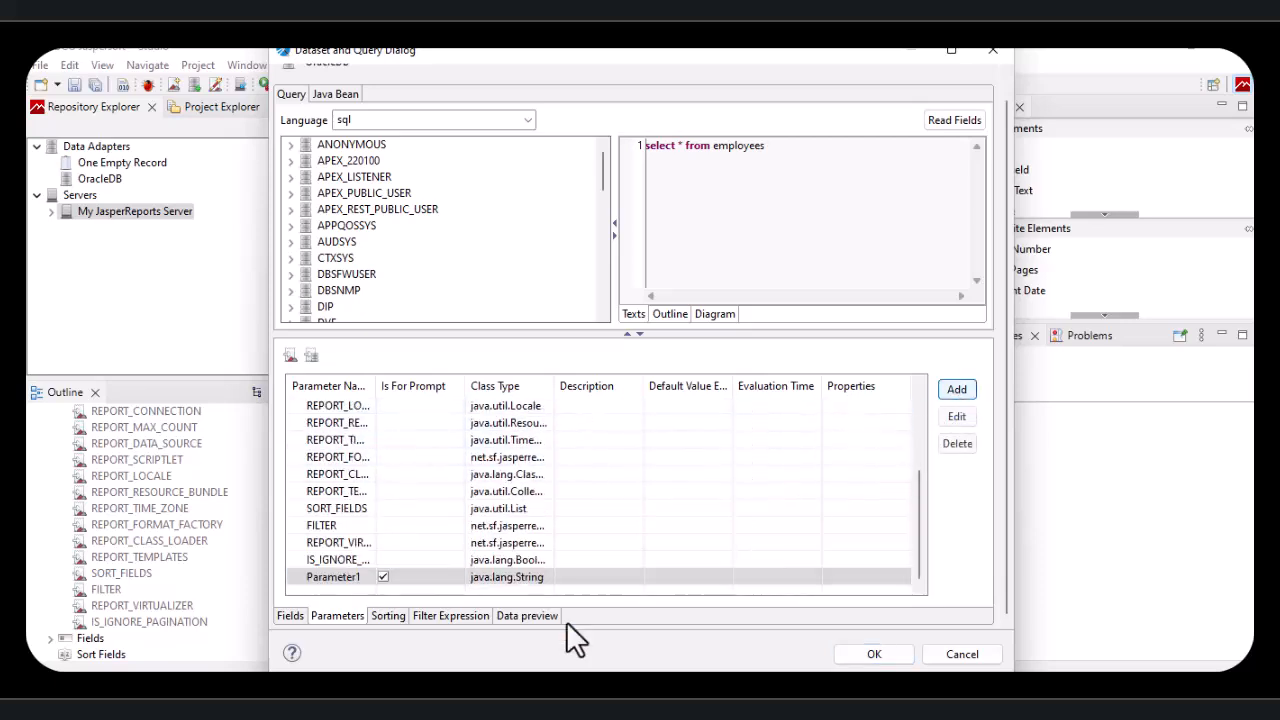
double_click(340, 577)
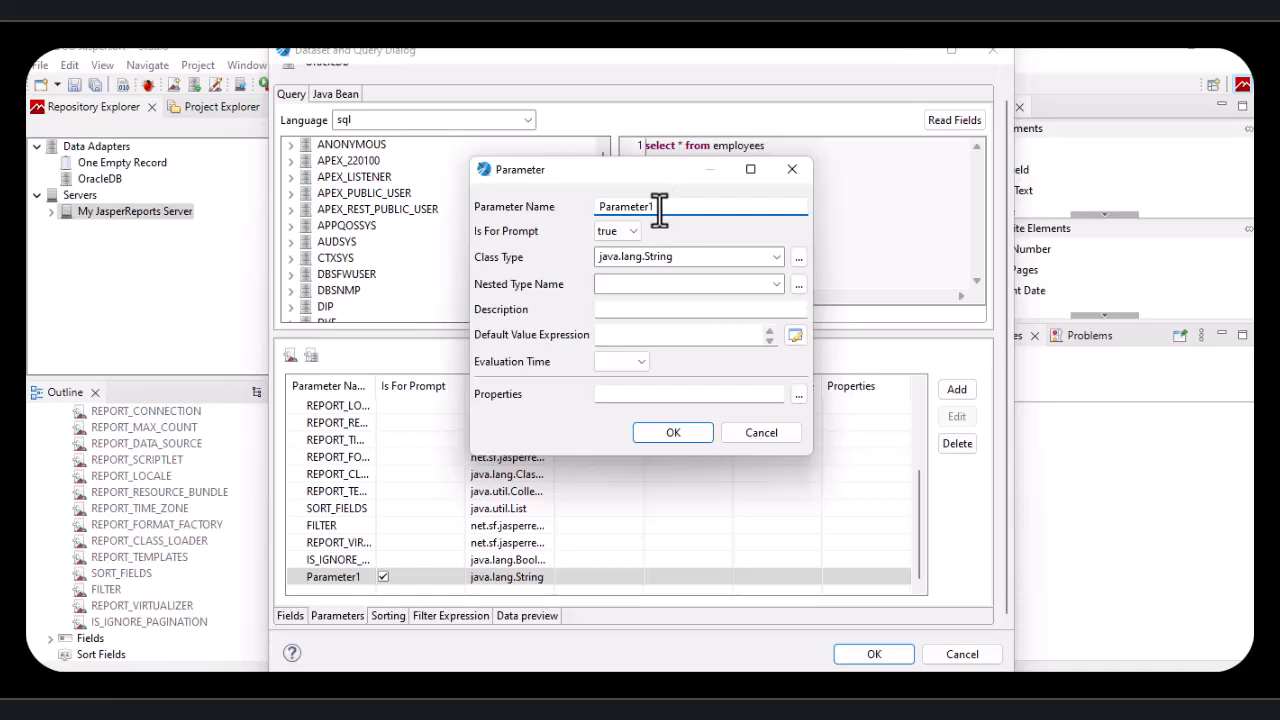
drag(660, 207, 578, 208)
text(GET_EMP)
key(BackSpace)
text(PID)
Set the GET_EMPID parameter's class type to java.lang.Integer, save the dataset and check the parameter's properties
click(776, 257)
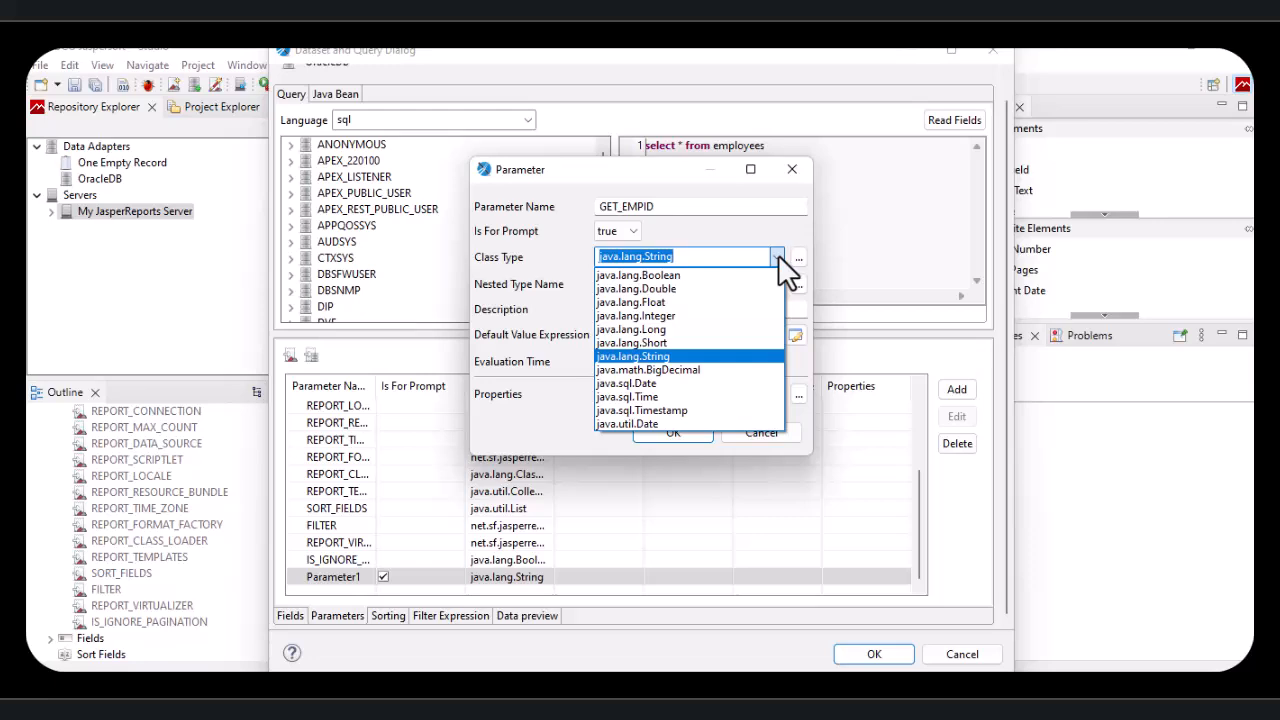
click(651, 315)
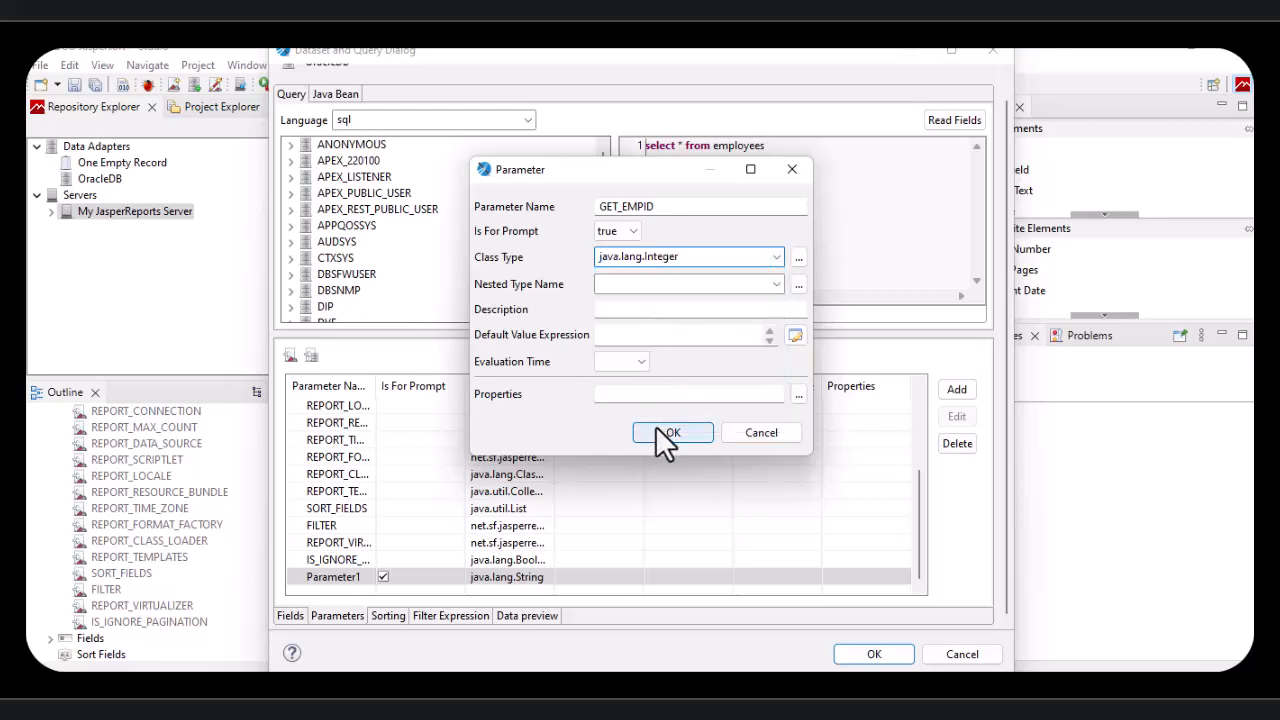
click(657, 432)
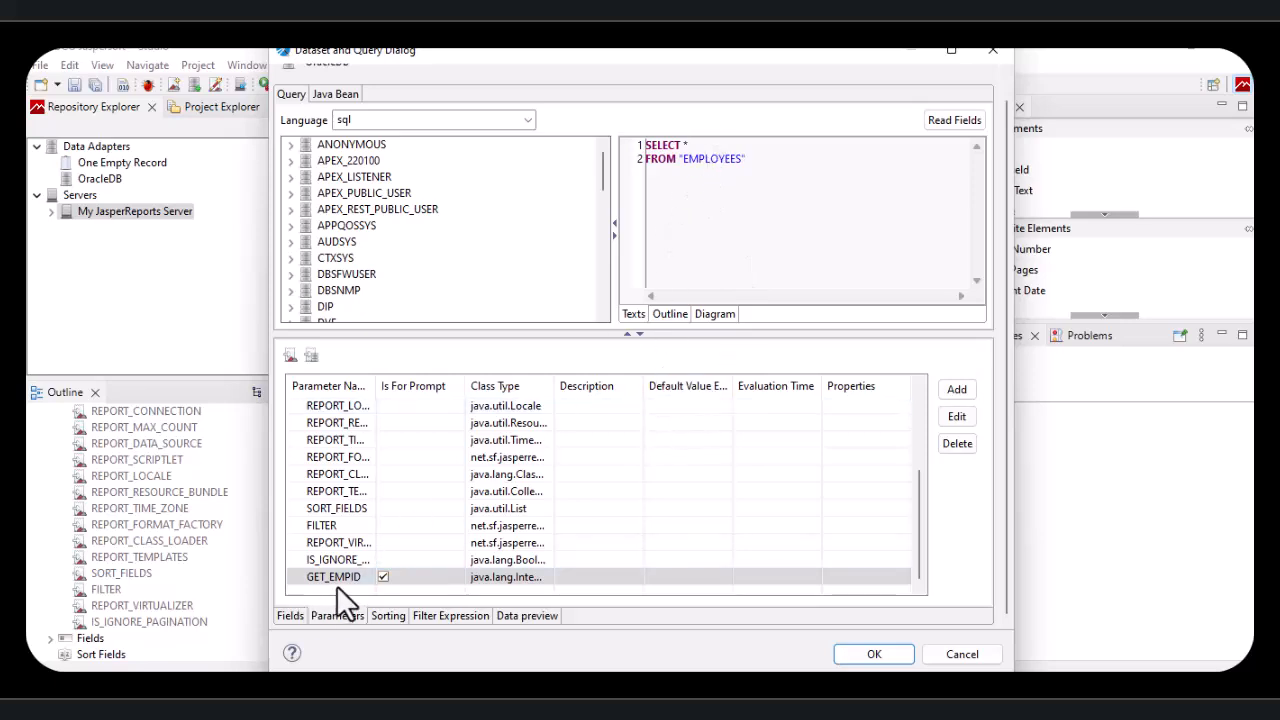
click(868, 656)
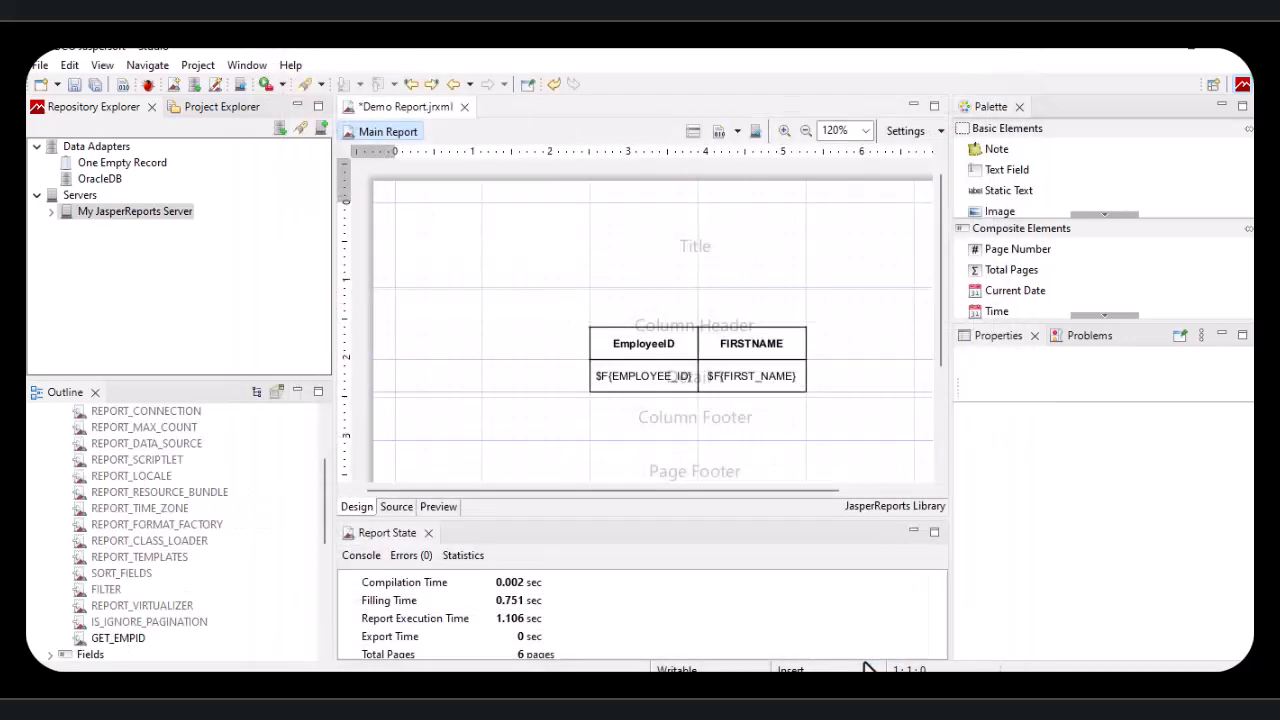
click(140, 637)
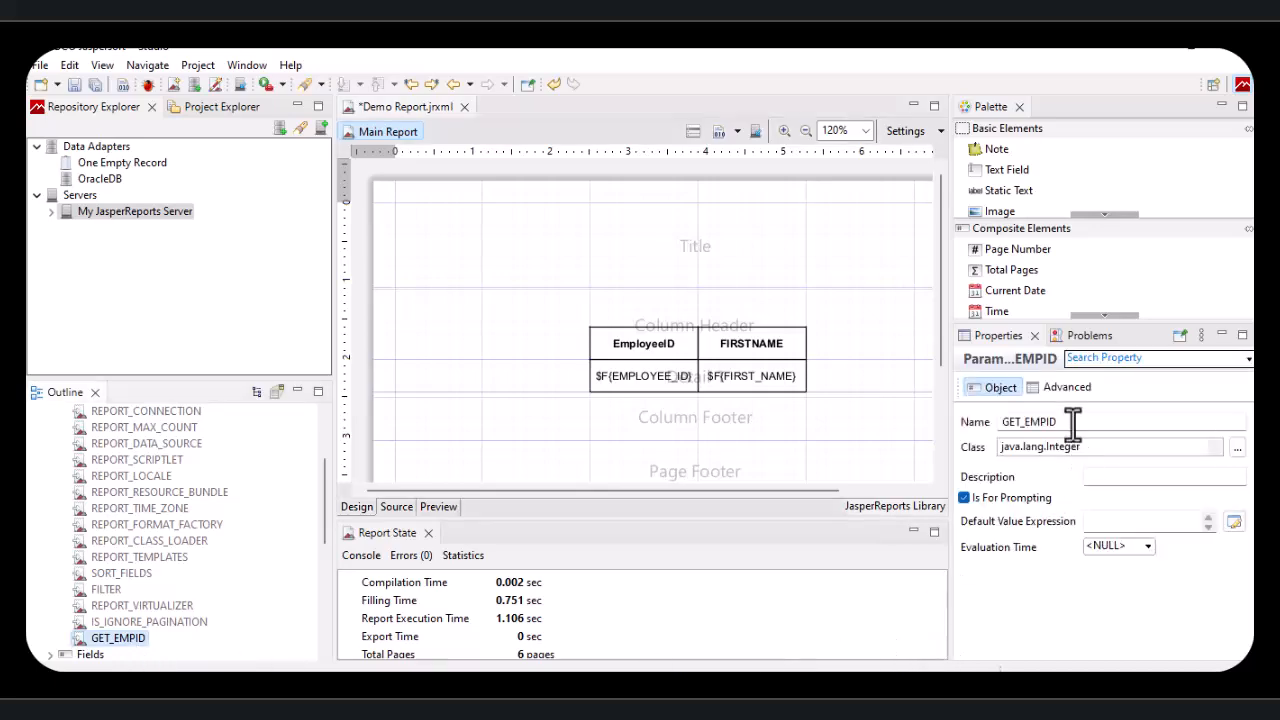
double_click(1049, 422)
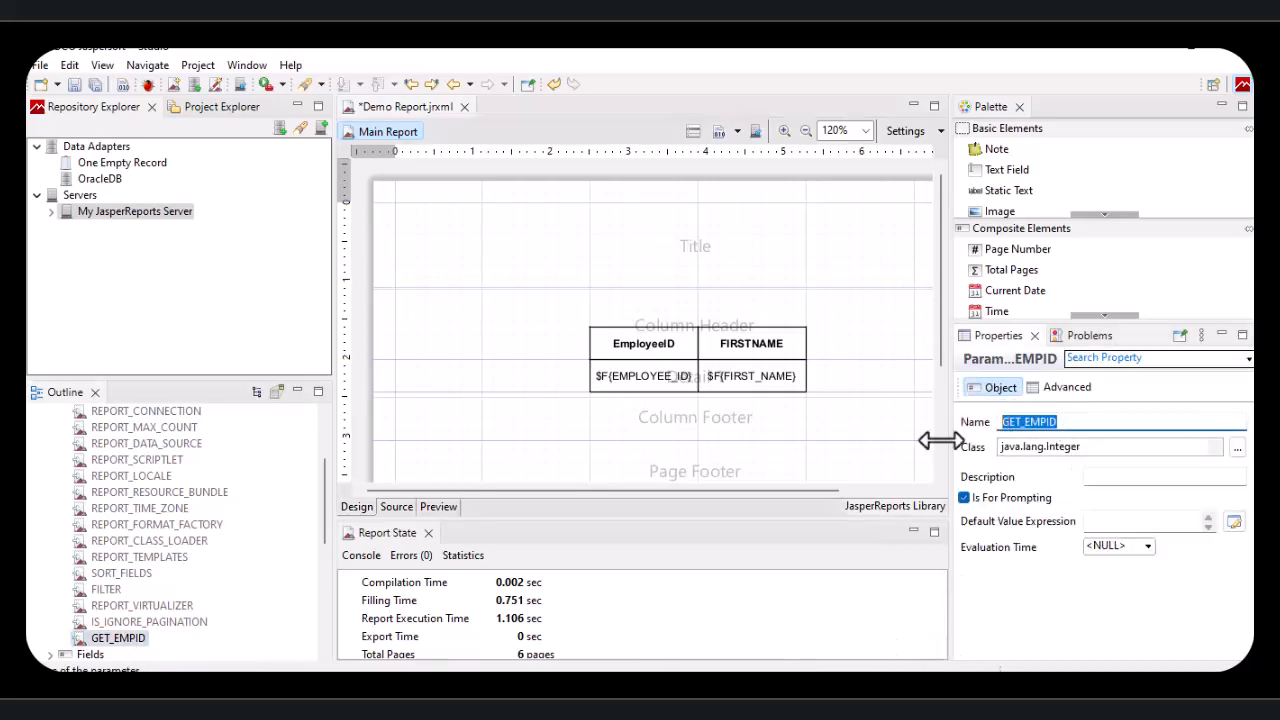
Add the line WHERE EMPLOYEE_ID = GET_EMPID to the end of the dataset's SQL query
click(696, 132)
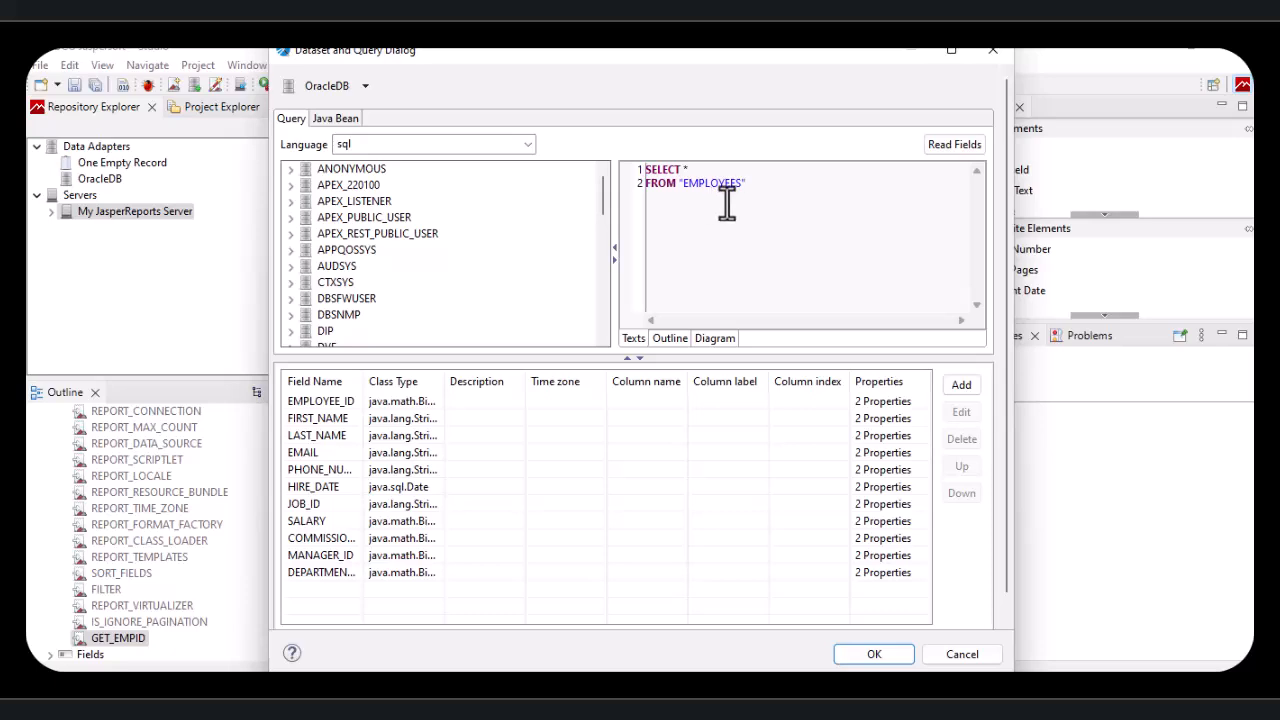
key(Return)
text(WHERE E)
text(.PL)
key(BackSpace)
key(BackSpace)
key(BackSpace)
text(MPLOYEE_ID =)
text(GET_EMPID)
key(BackSpace)
text(D)
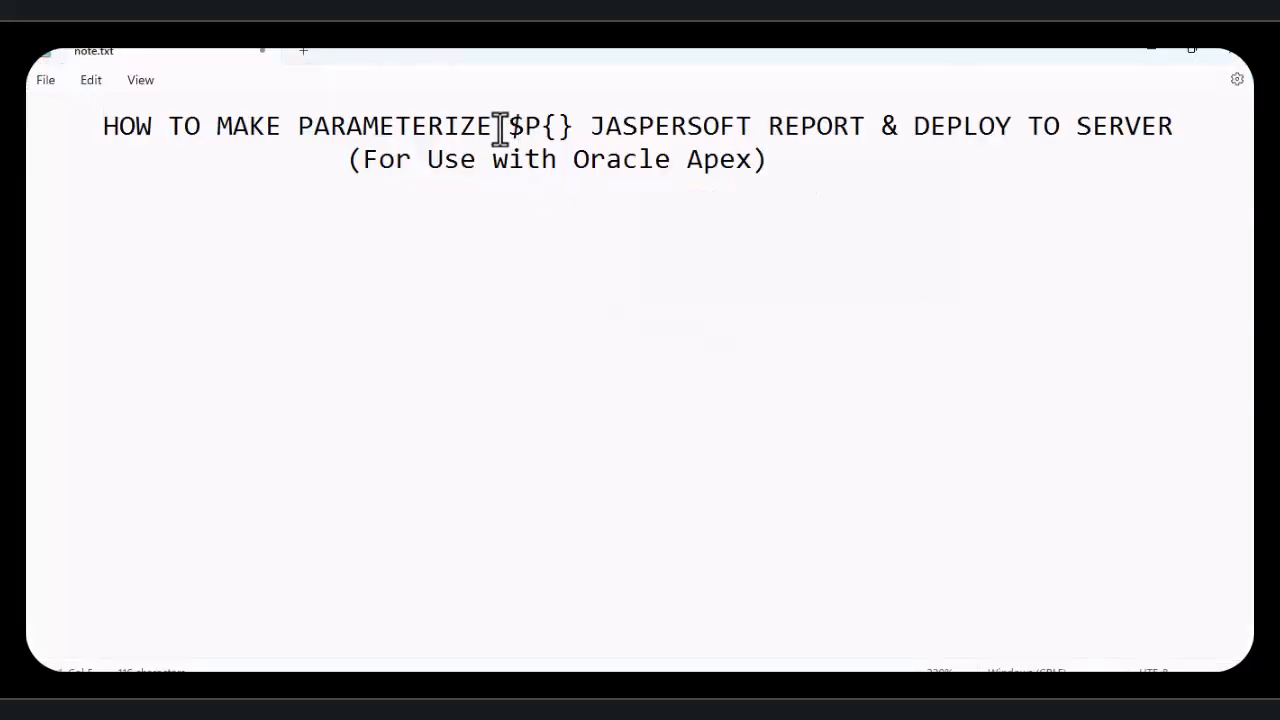
Copy the $P{} placeholder from note.txt and paste it after GET_EMPID in the query
drag(496, 126, 571, 130)
key(ctrl+c)
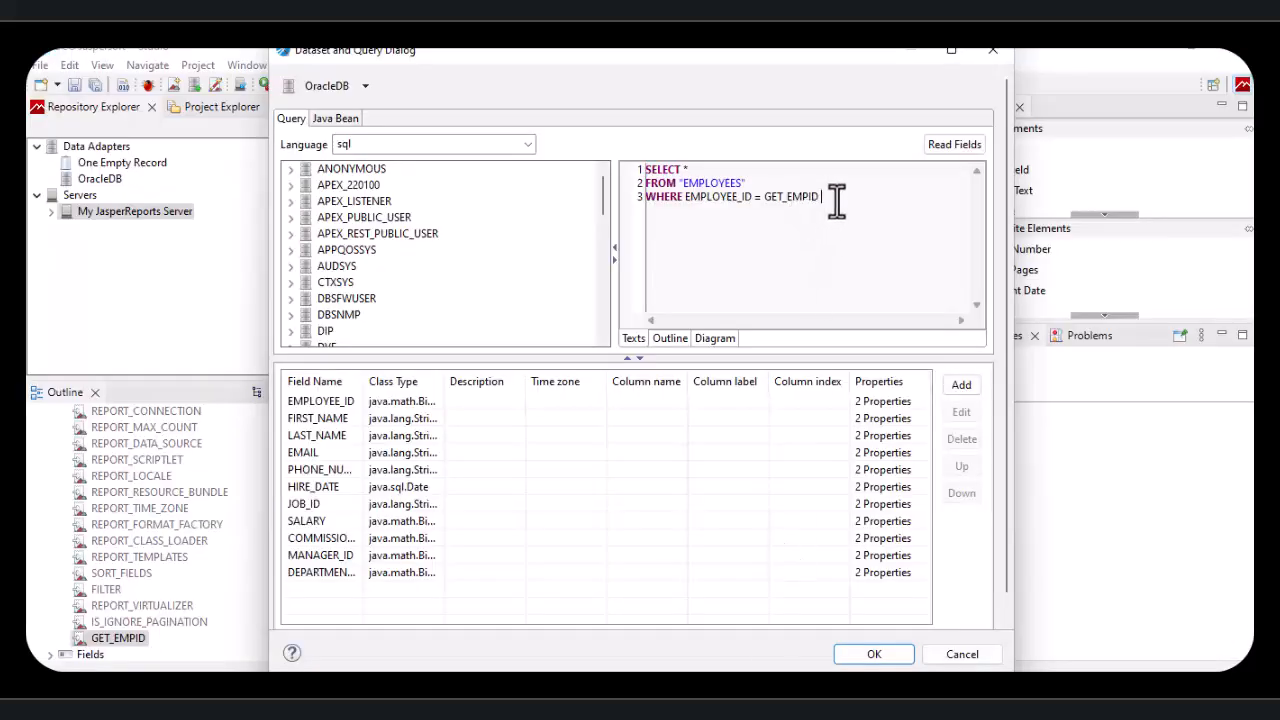
key(ctrl+v)
Move GET_EMPID inside the placeholder's braces to form EMPLOYEE_ID = $P{GET_EMPID}, and save the query
drag(762, 197, 812, 196)
key(ctrl+c)
key(BackSpace)
click(782, 197)
key(ctrl+v)
key(BackSpace)
key(BackSpace)
key(BackSpace)
drag(764, 198, 862, 200)
click(768, 198)
drag(862, 200, 683, 204)
click(734, 227)
click(872, 652)
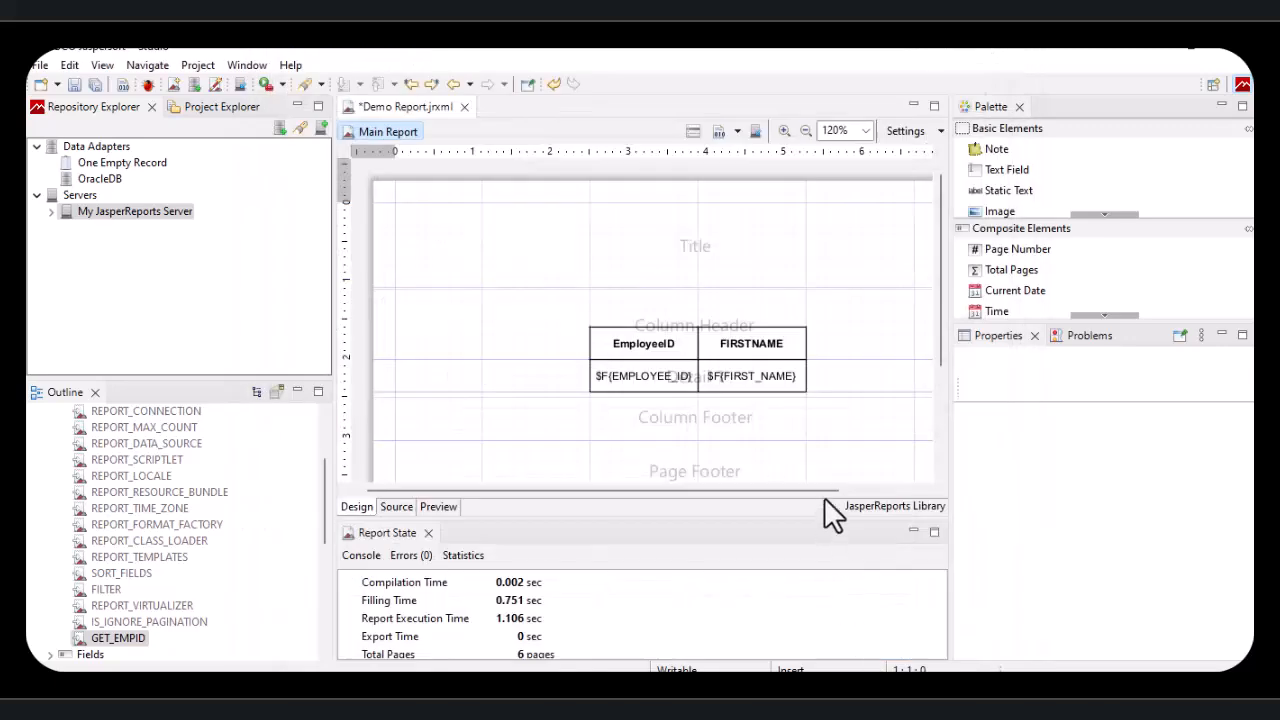
Preview the report with 100 as the GET_EMPID input value
click(443, 508)
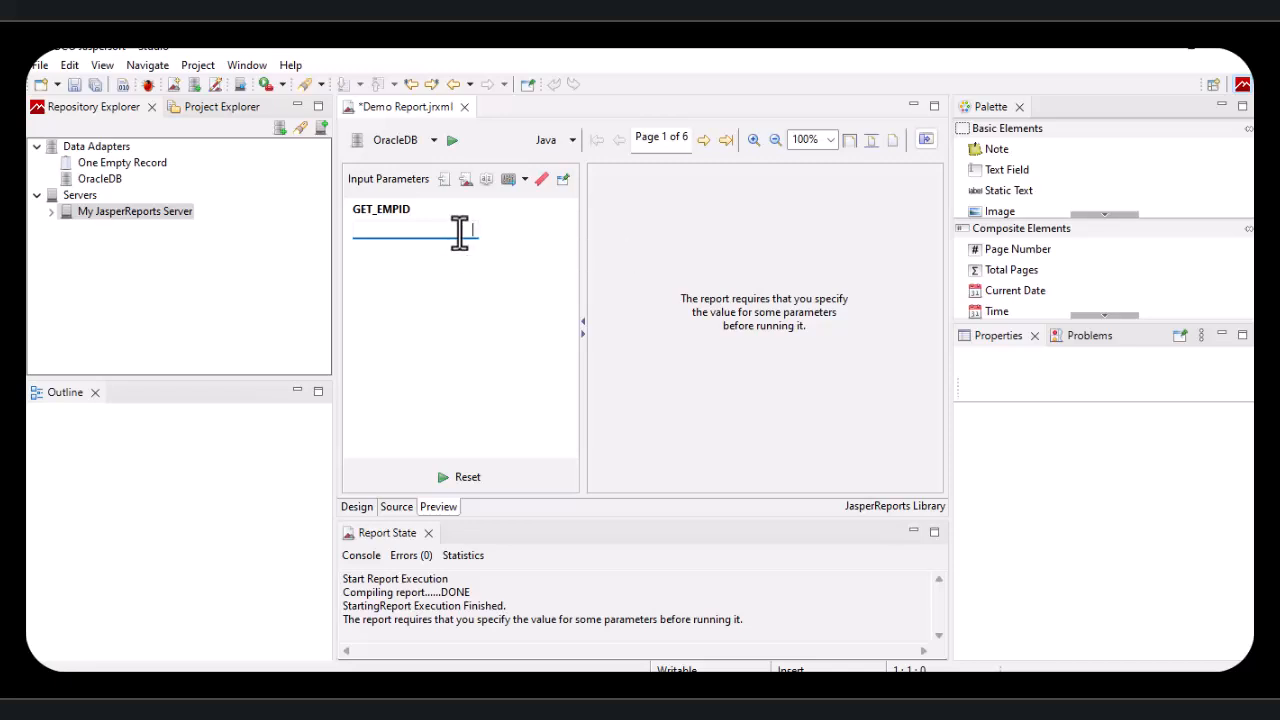
text(100)
click(443, 479)
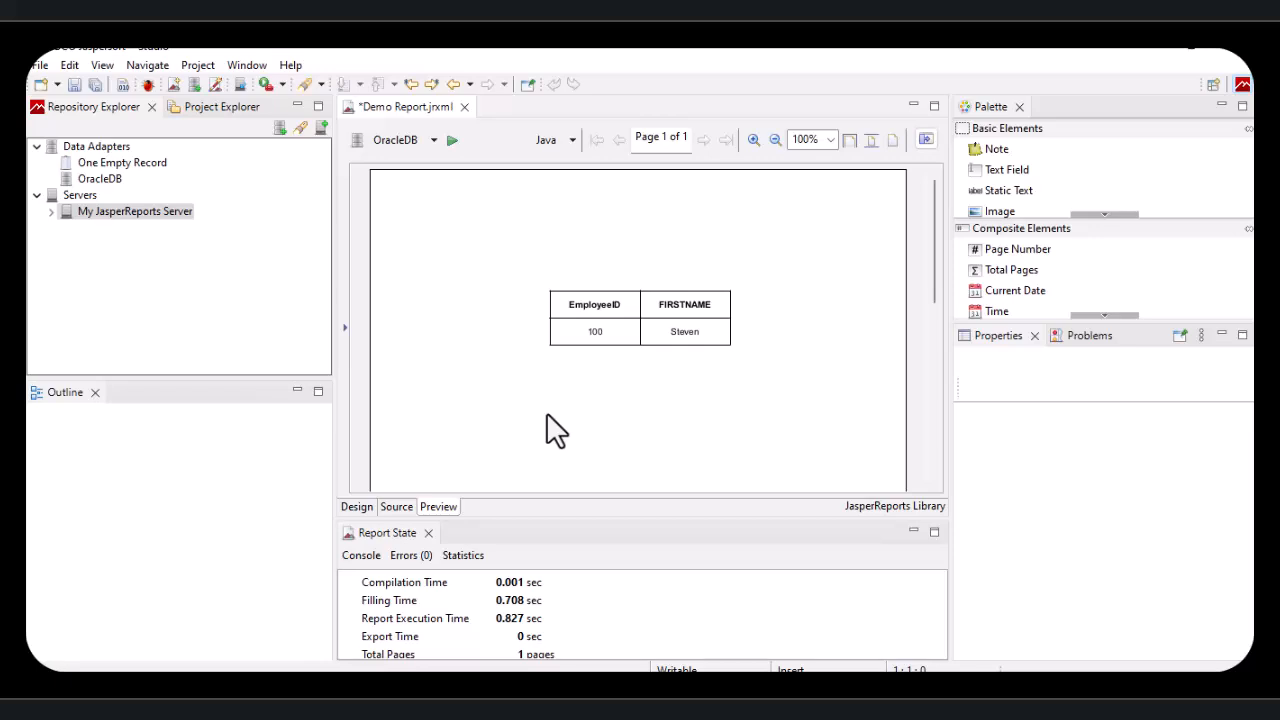
Extend the dataset query's WHERE condition with OR $P{GET_EMPID} IS NULL and save it
click(356, 507)
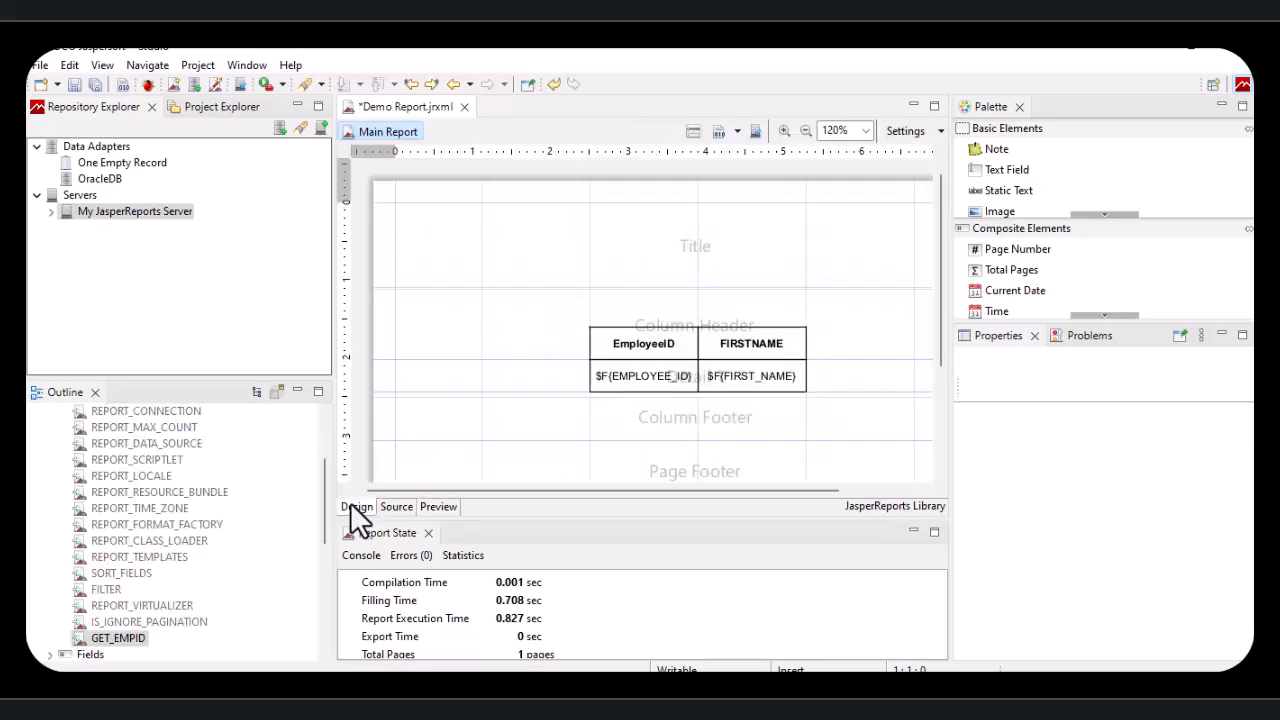
click(698, 132)
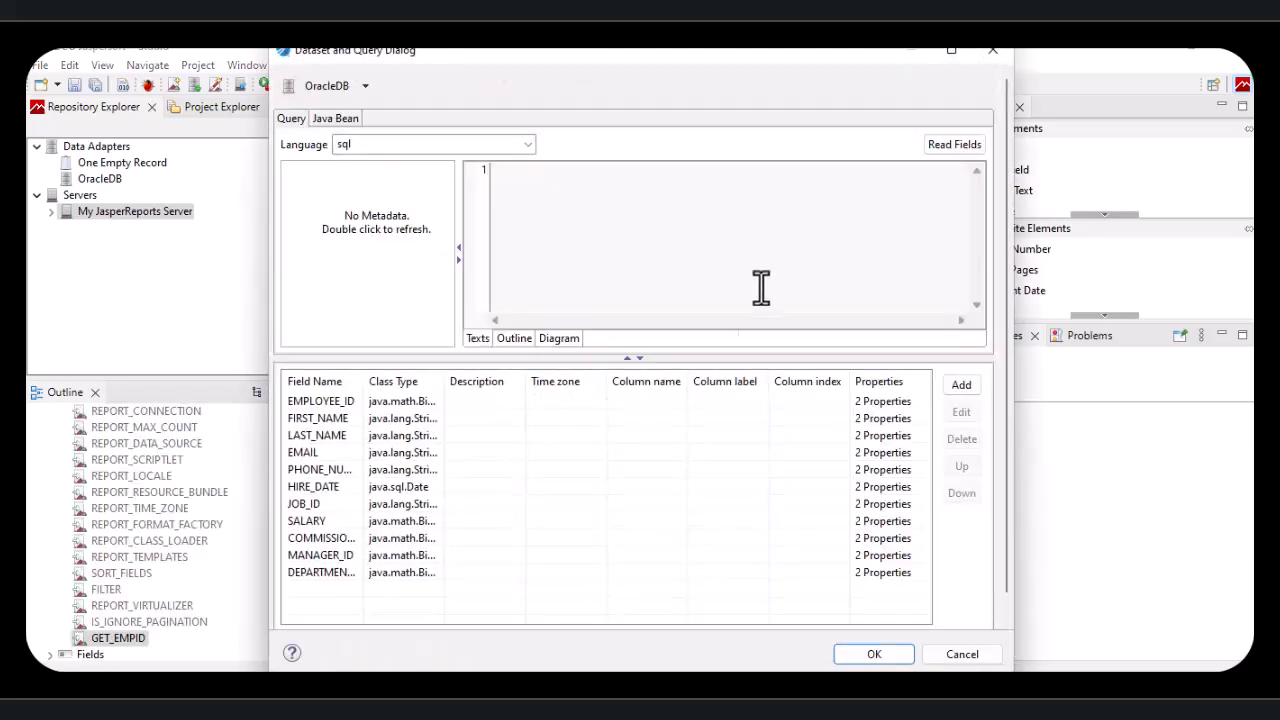
drag(838, 196, 780, 190)
key(ctrl+c)
click(875, 195)
key(ctrl+v)
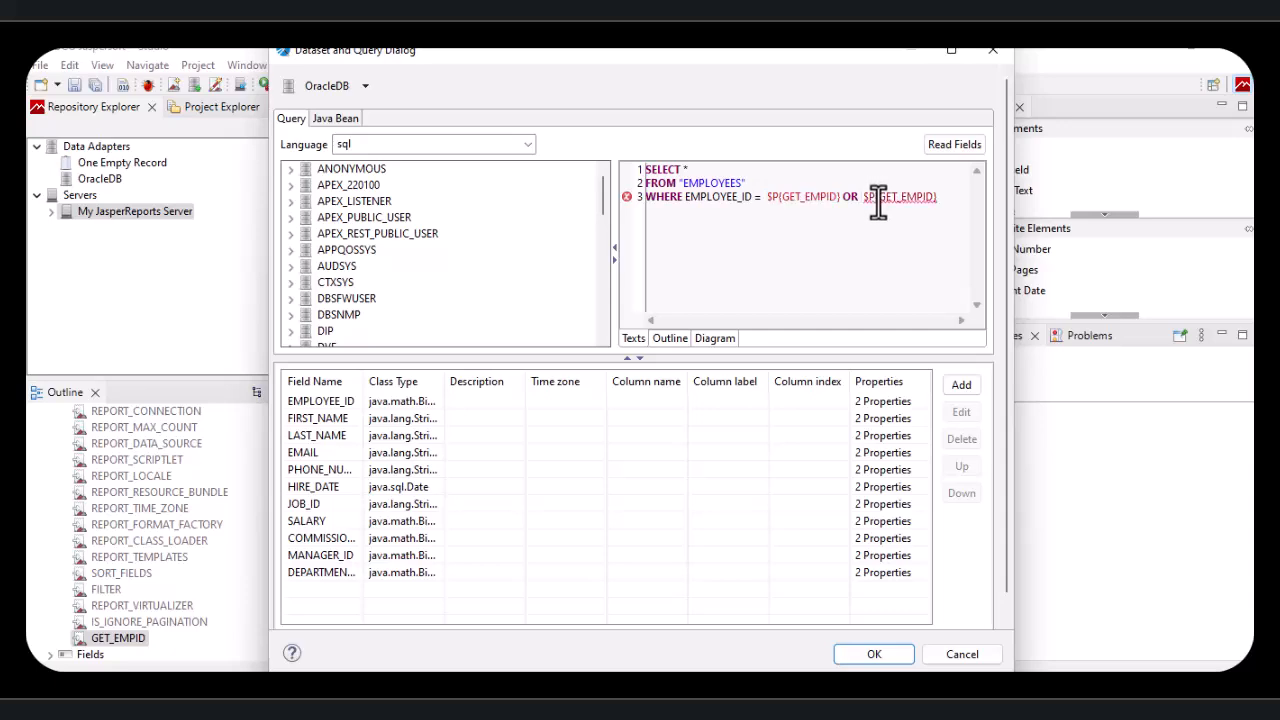
text(IS NULL)
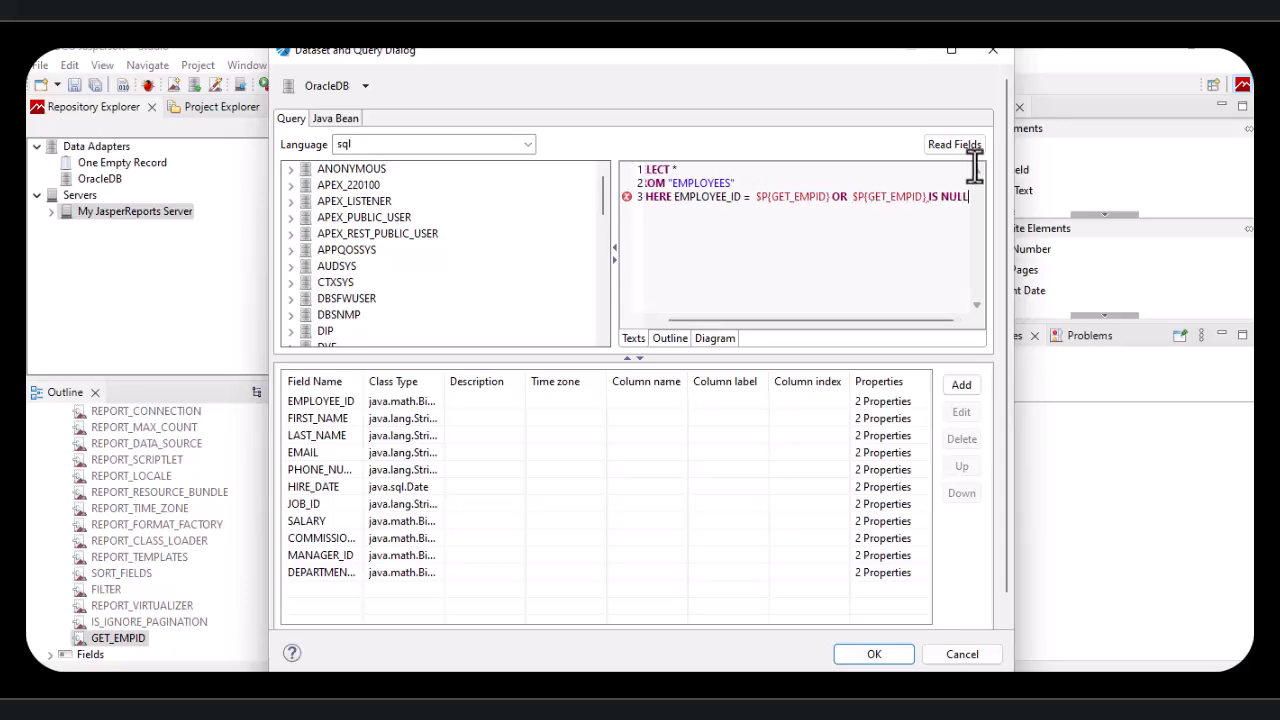
click(923, 196)
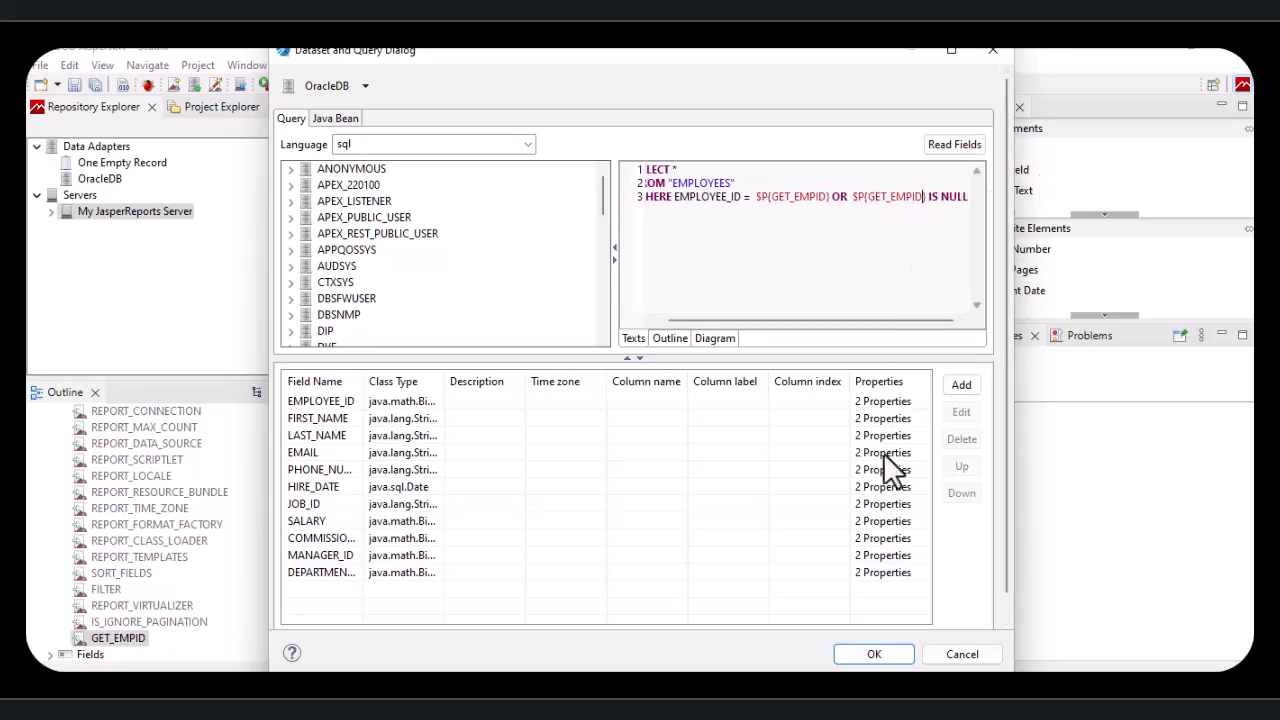
click(874, 655)
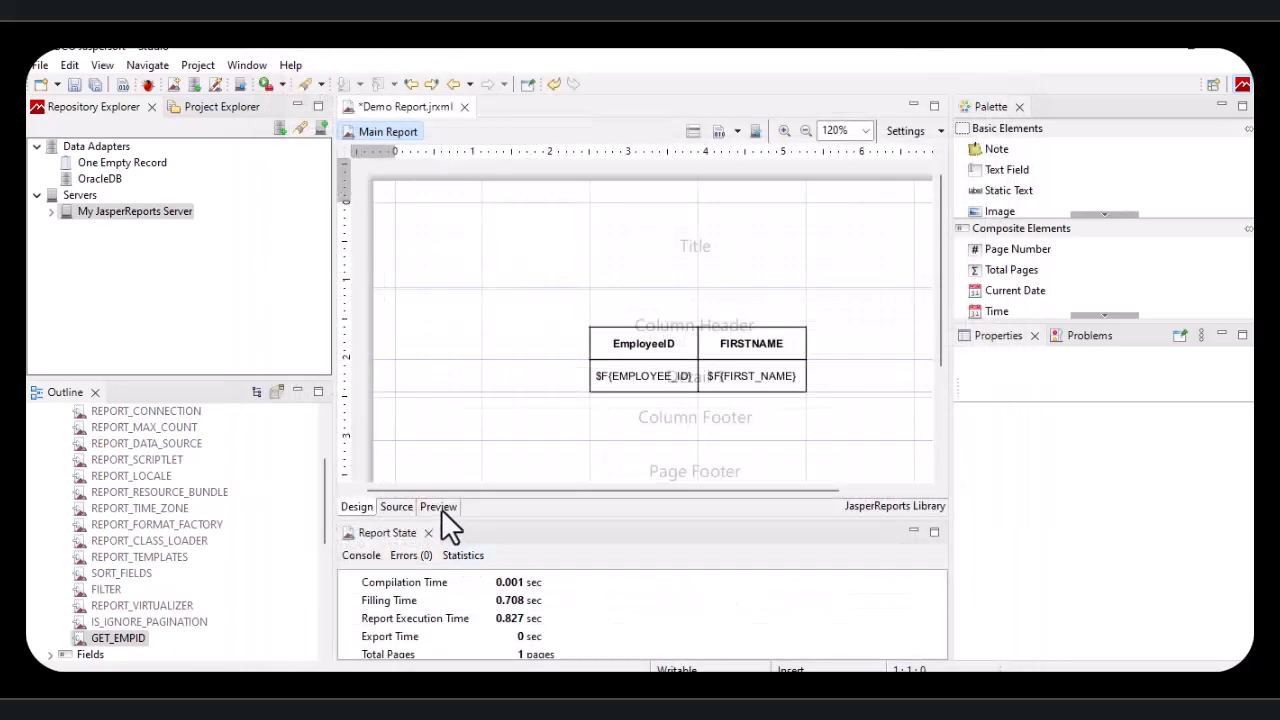
Preview the report with GET_EMPID left empty and look through the listed employees
click(441, 509)
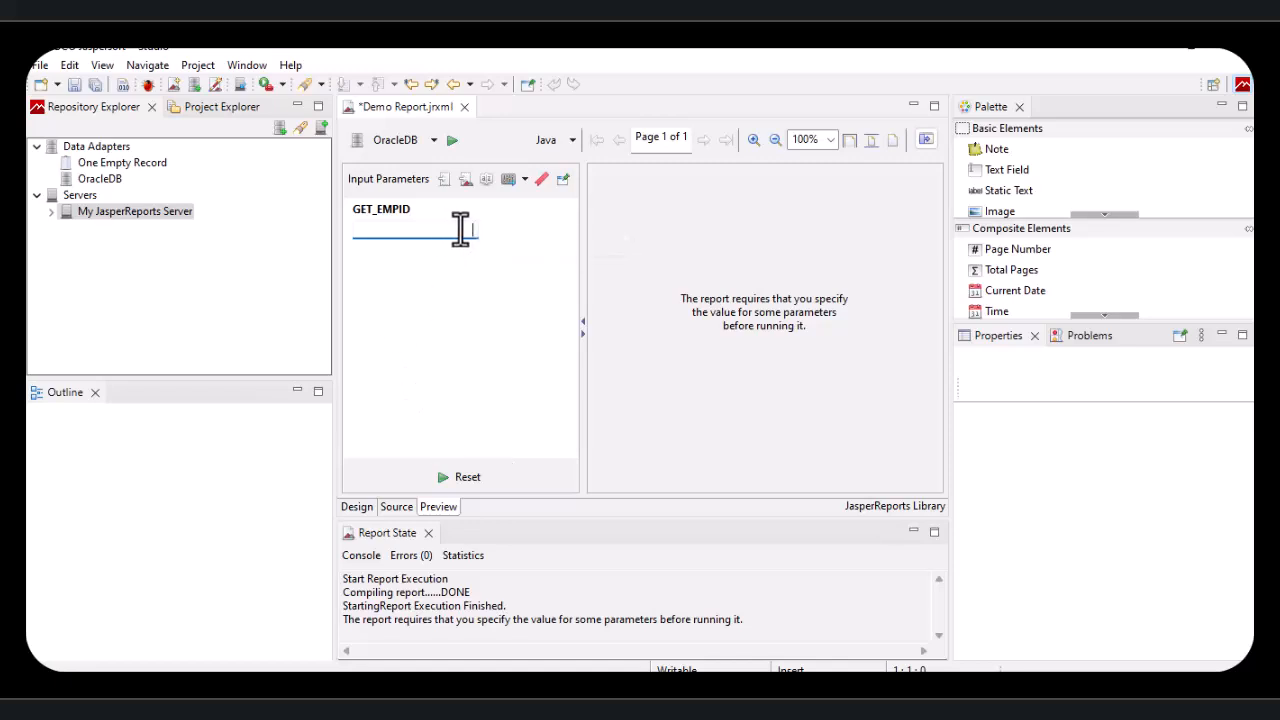
click(442, 477)
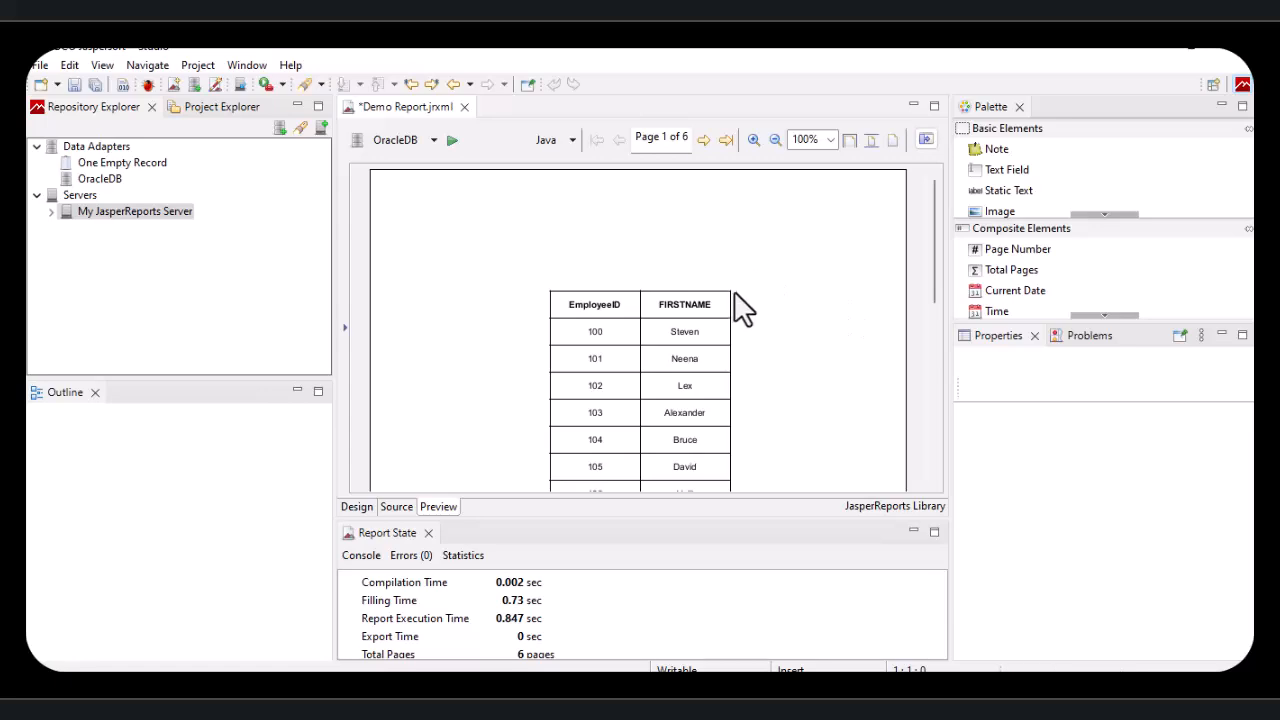
scroll(734, 306, down, 10)
scroll(748, 320, up, 10)
Run the report preview again with 101 as the GET_EMPID input value
click(344, 329)
click(398, 231)
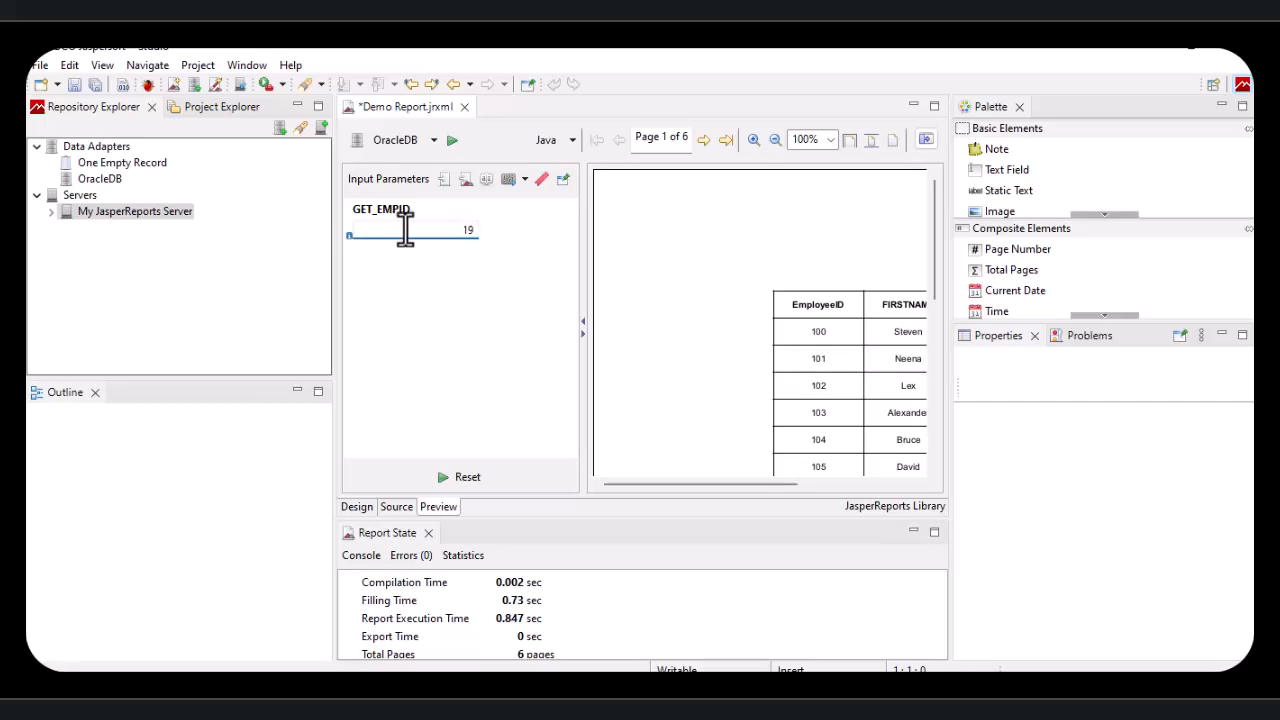
click(441, 477)
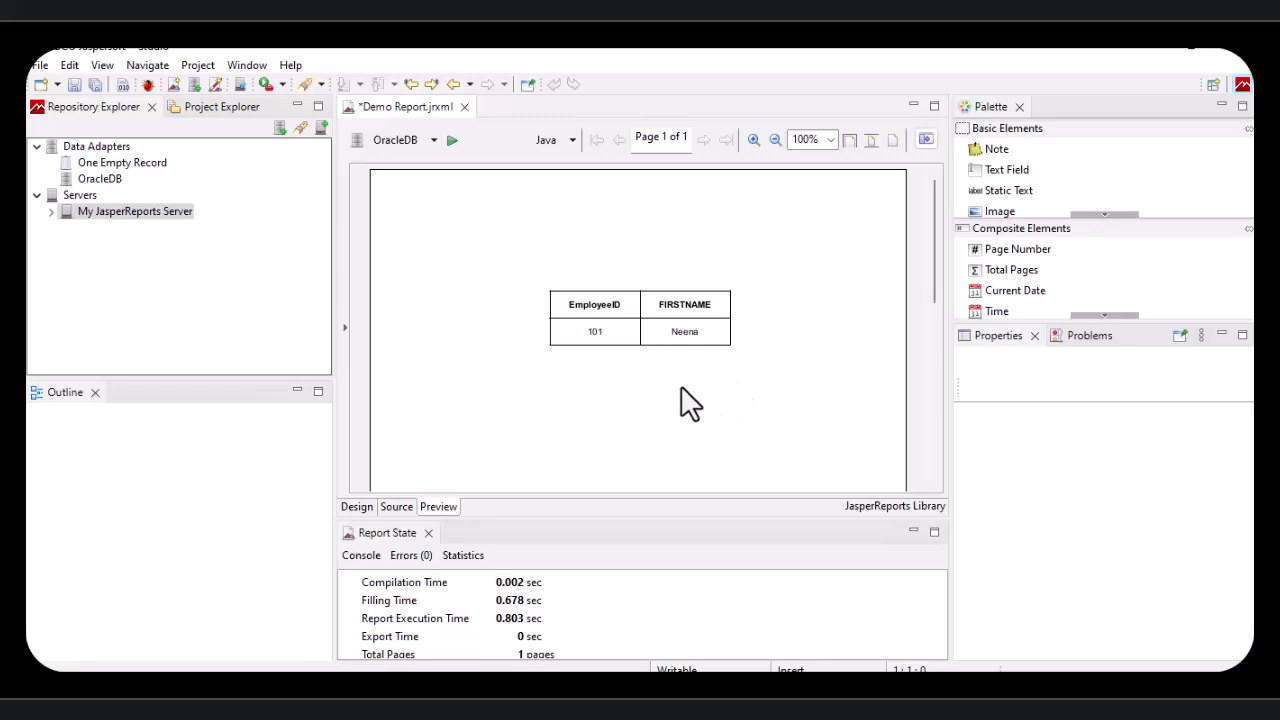
Return to the report design, review the dataset query, cancel out of it and widen the design area
click(356, 507)
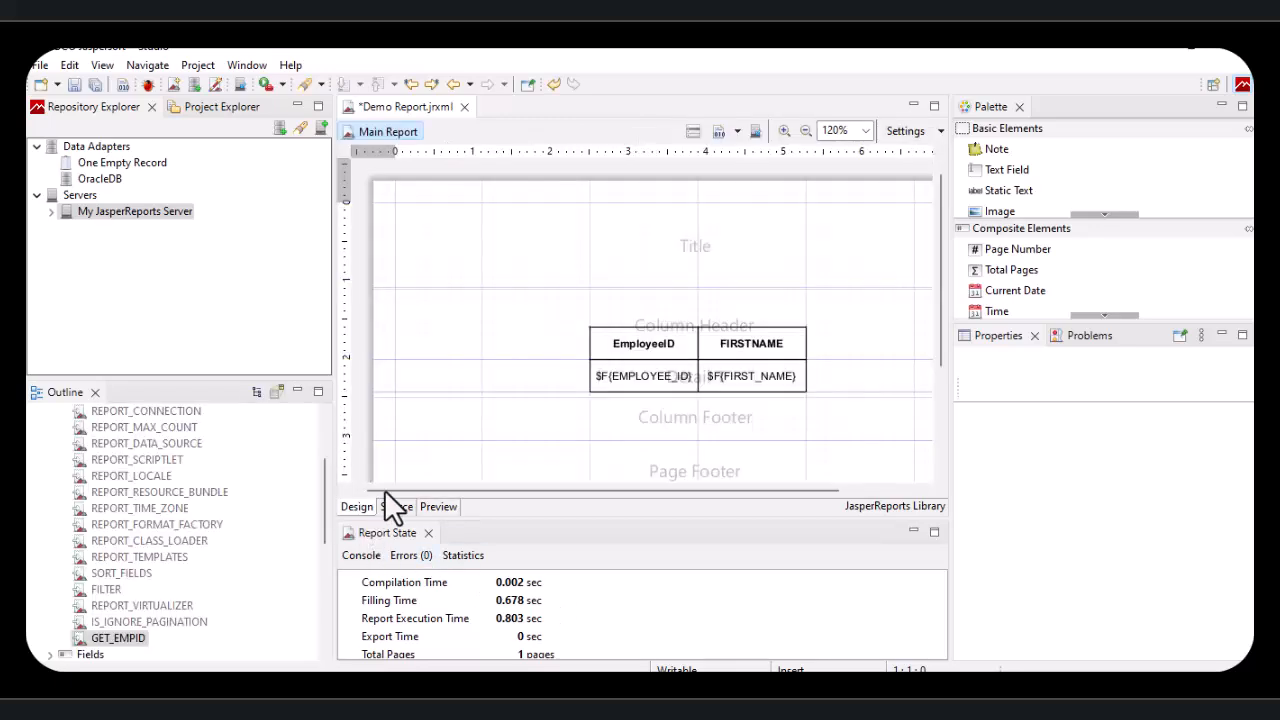
click(693, 134)
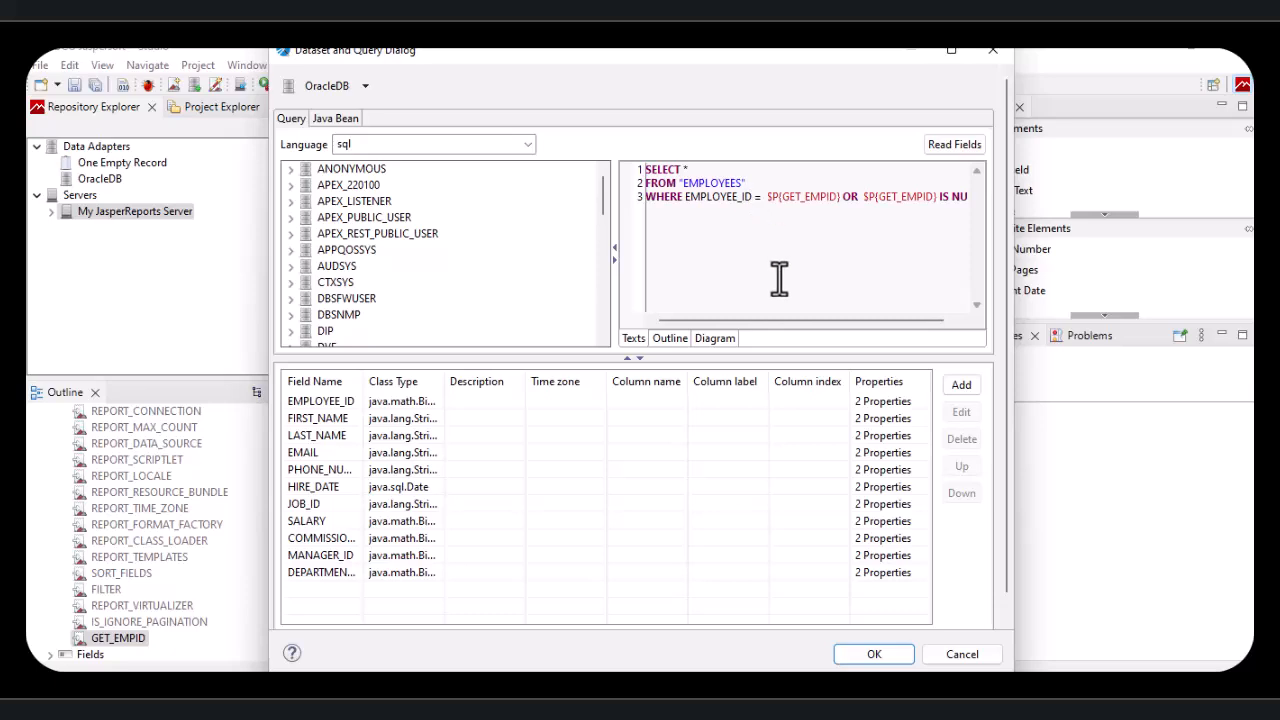
click(958, 655)
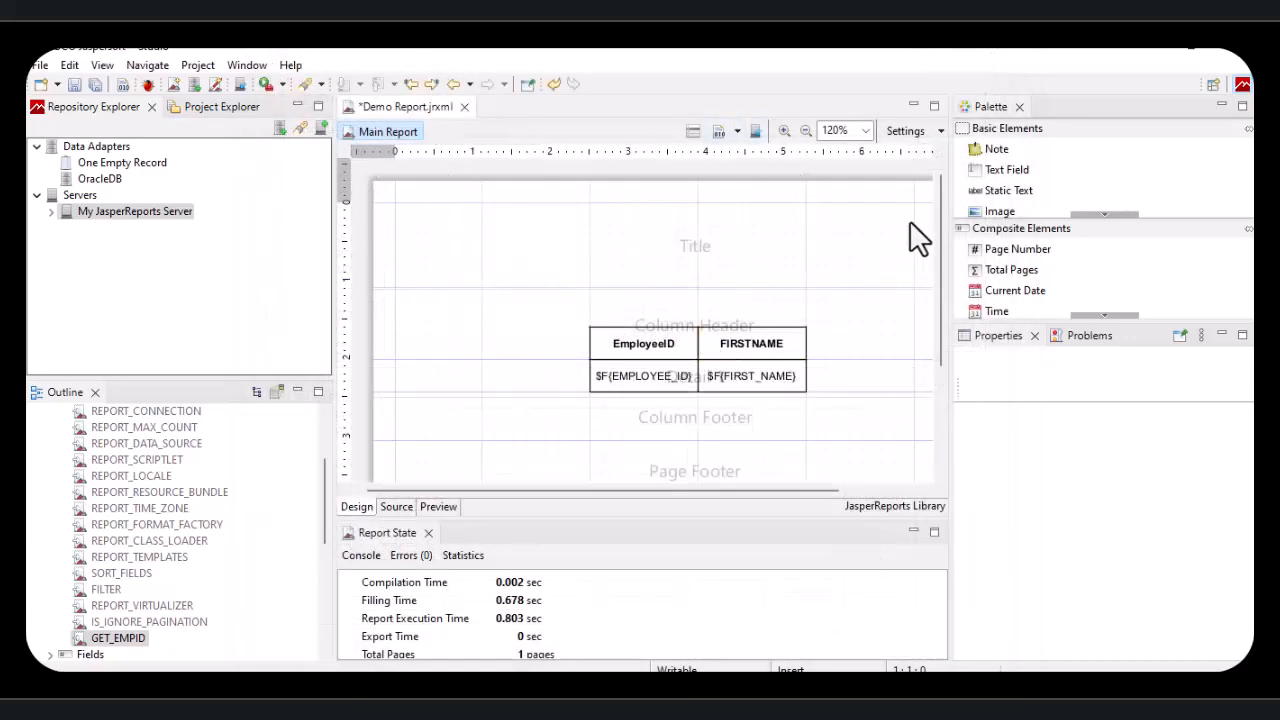
drag(955, 206, 1020, 206)
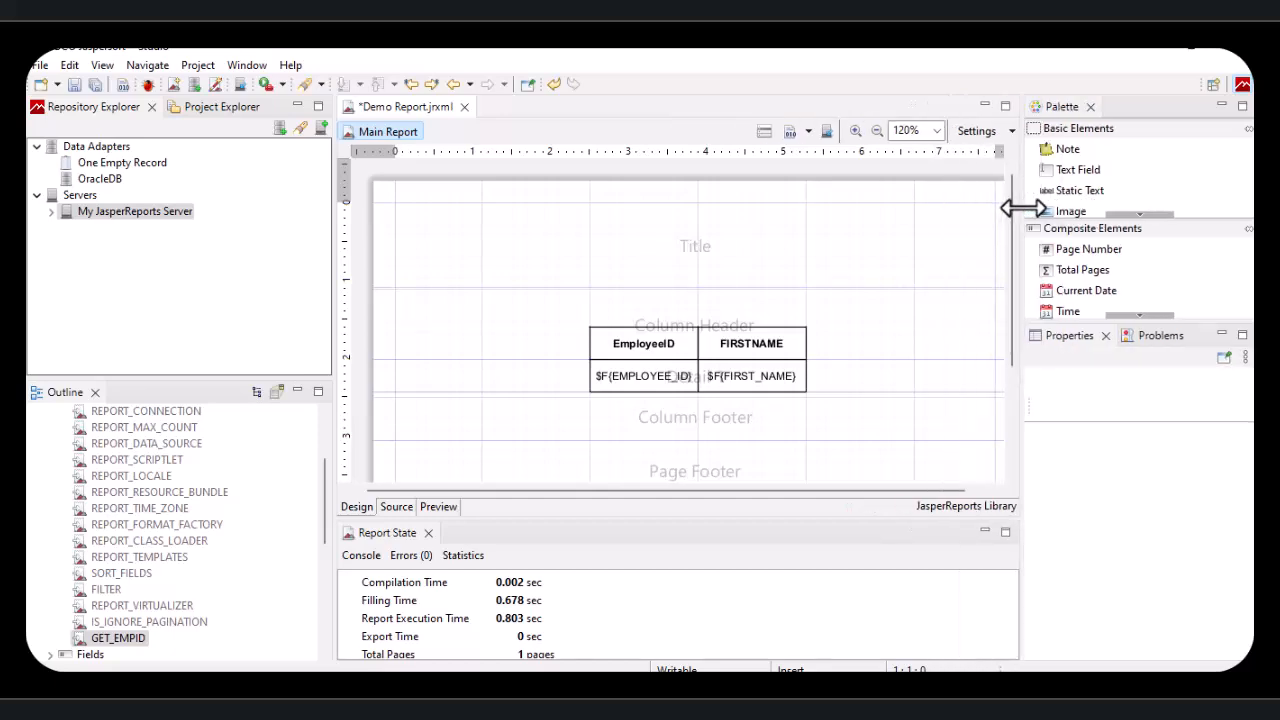
Reopen the dataset query and examine its WHERE condition on EMPLOYEE_ID and the $P{GET_EMPID} parameter, then close it with the query accepted
click(765, 131)
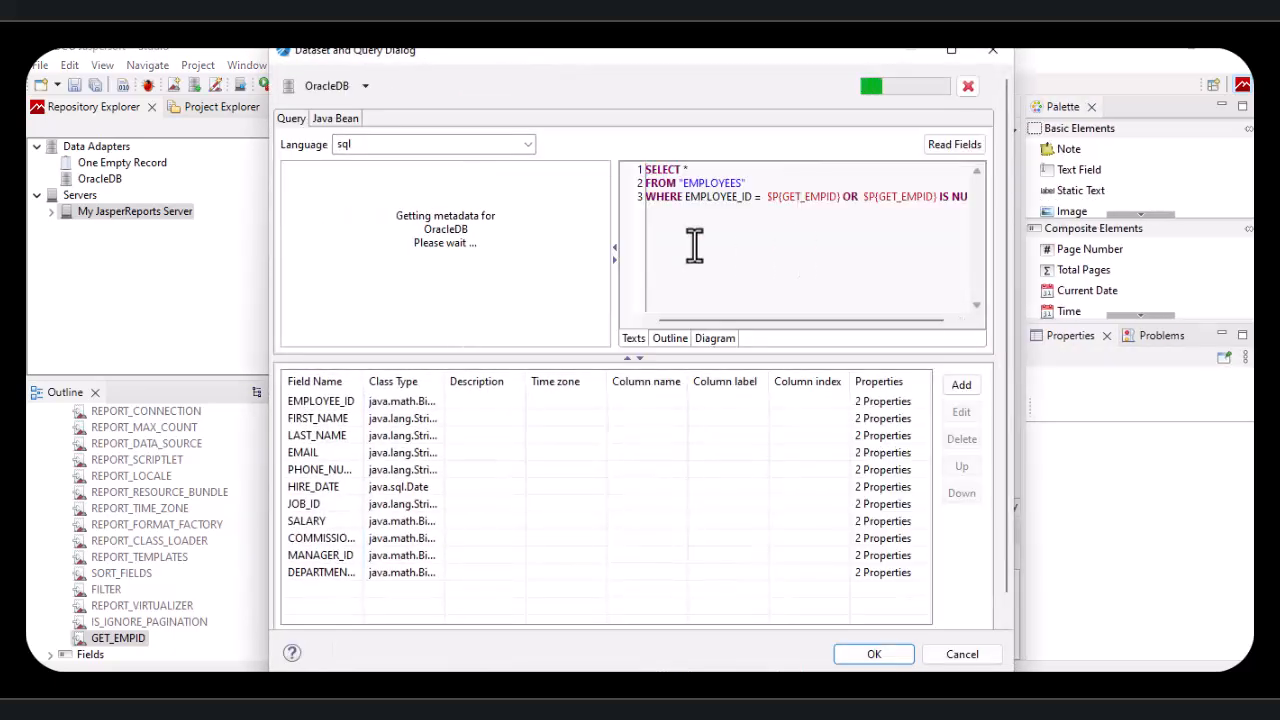
drag(615, 218, 456, 216)
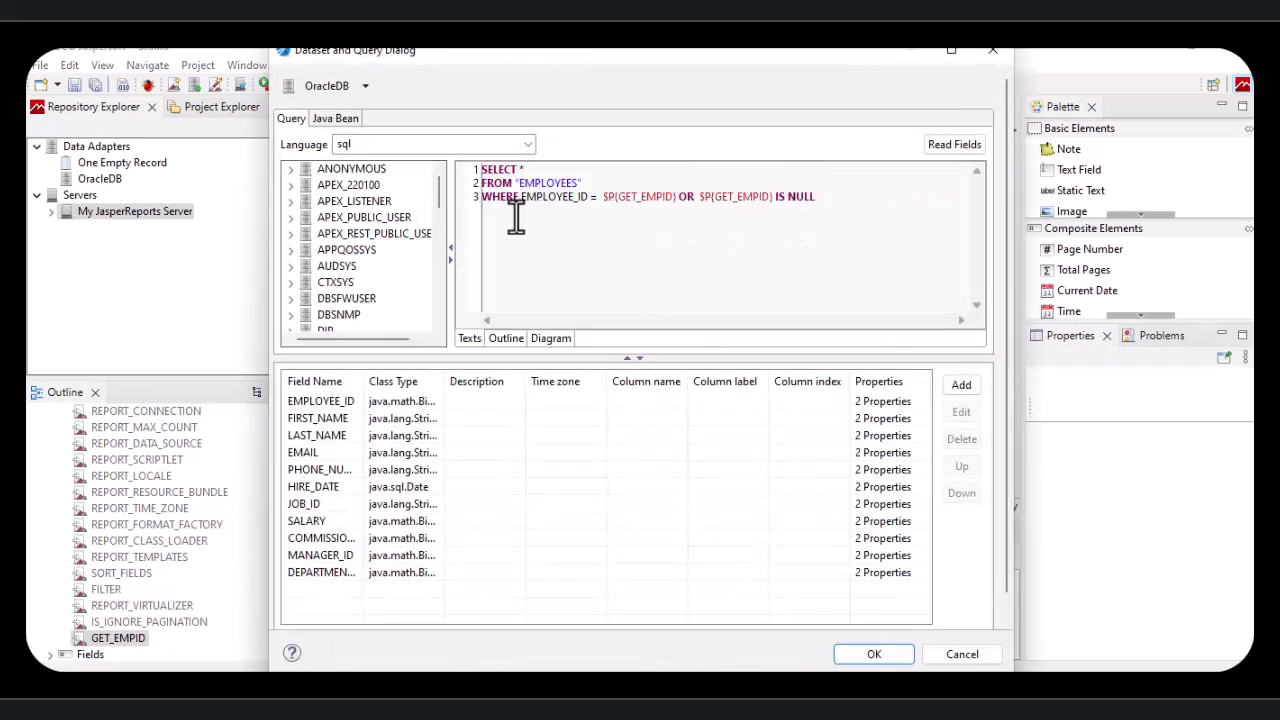
drag(612, 197, 604, 198)
click(612, 197)
double_click(610, 197)
click(610, 197)
double_click(615, 197)
click(624, 197)
drag(618, 197, 829, 203)
click(690, 197)
click(828, 204)
drag(815, 197, 681, 197)
click(804, 210)
click(874, 655)
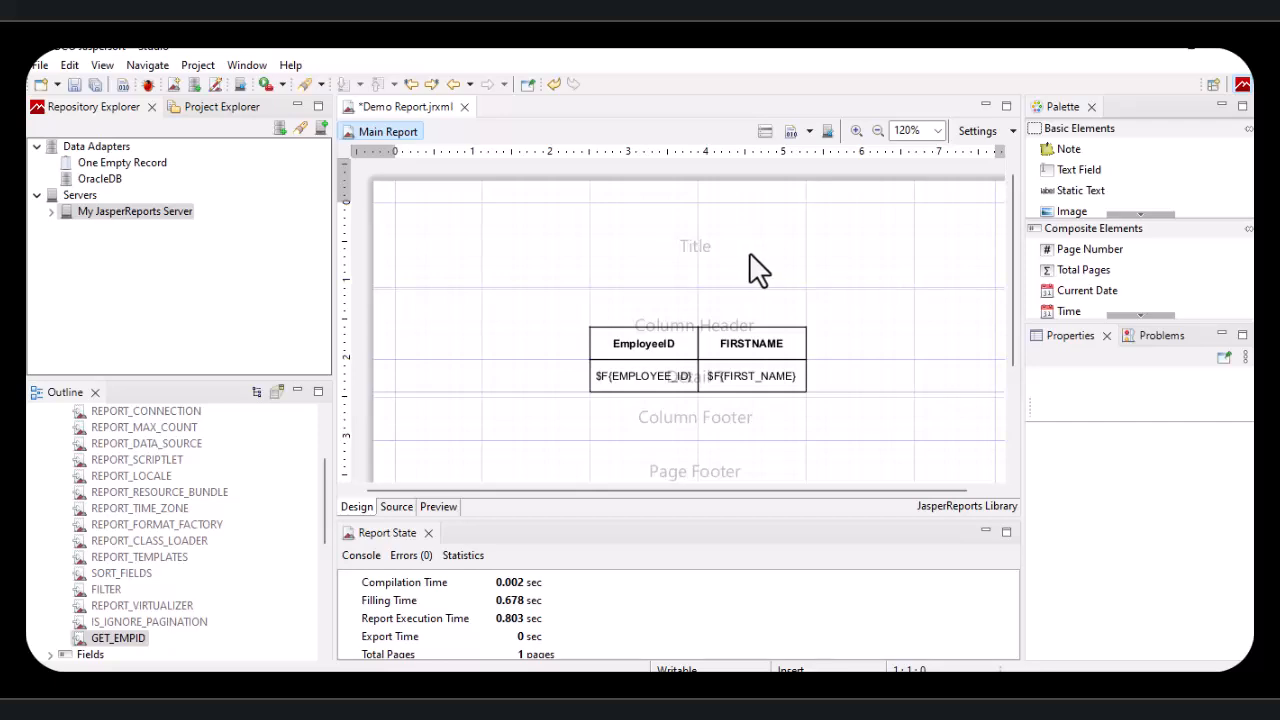
Save the report and agree to publish it to My JasperReports Server over the Demo Report unit in Reports/Myreports
click(826, 133)
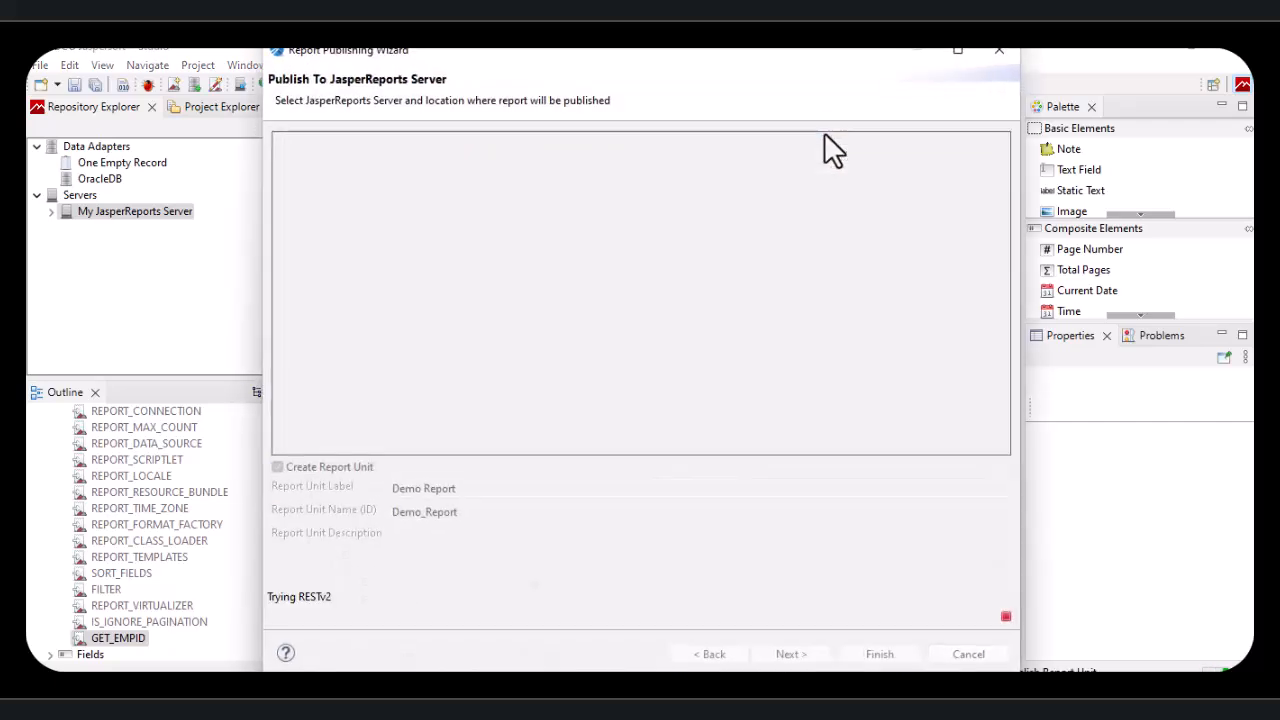
click(965, 655)
click(97, 84)
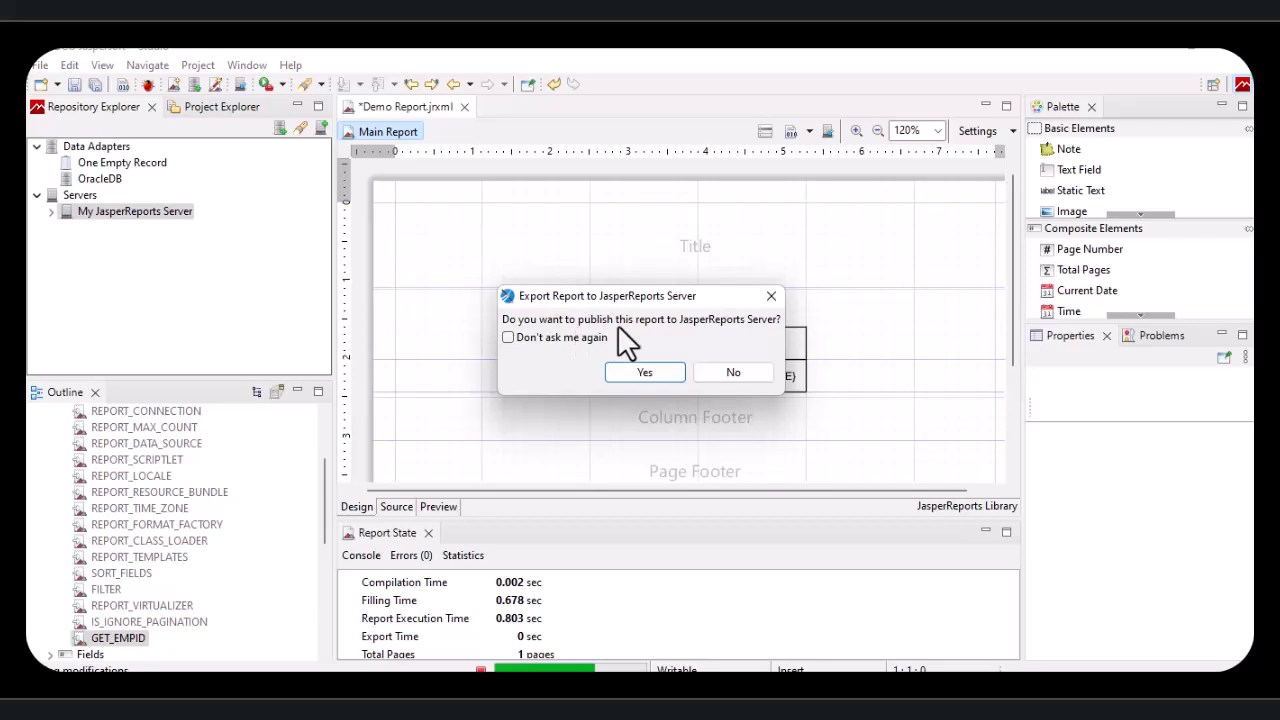
click(664, 375)
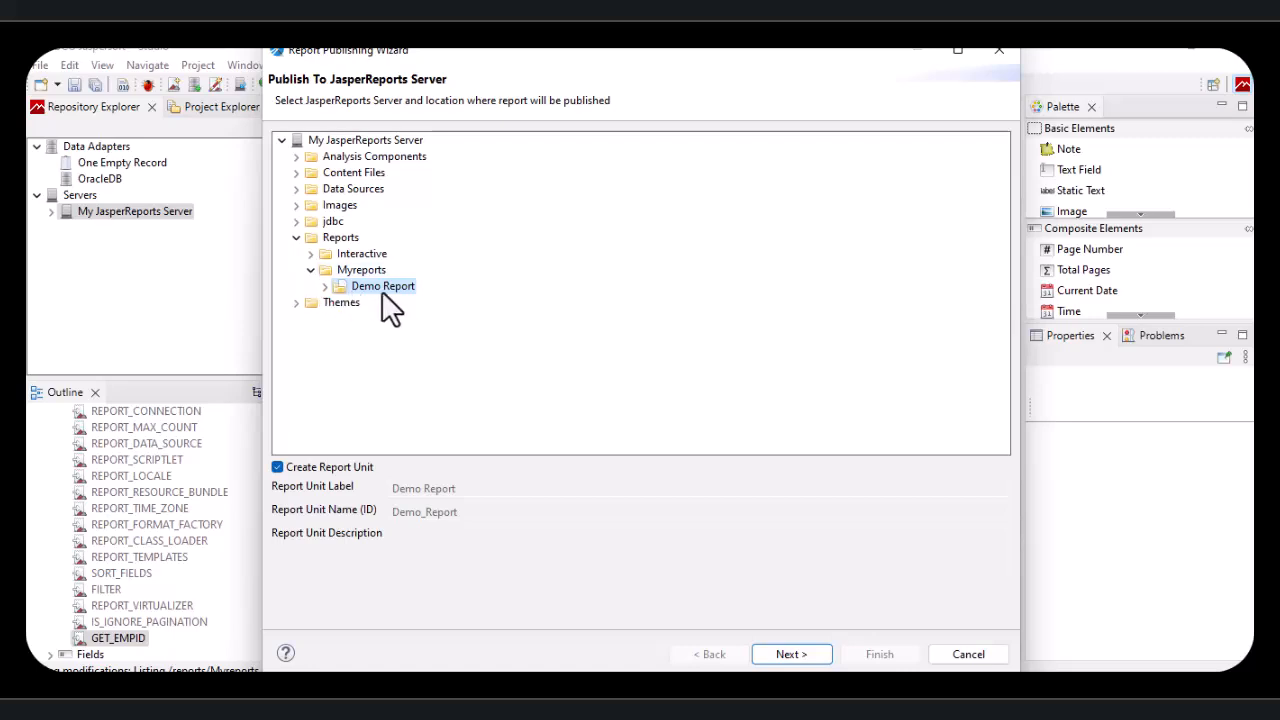
click(806, 654)
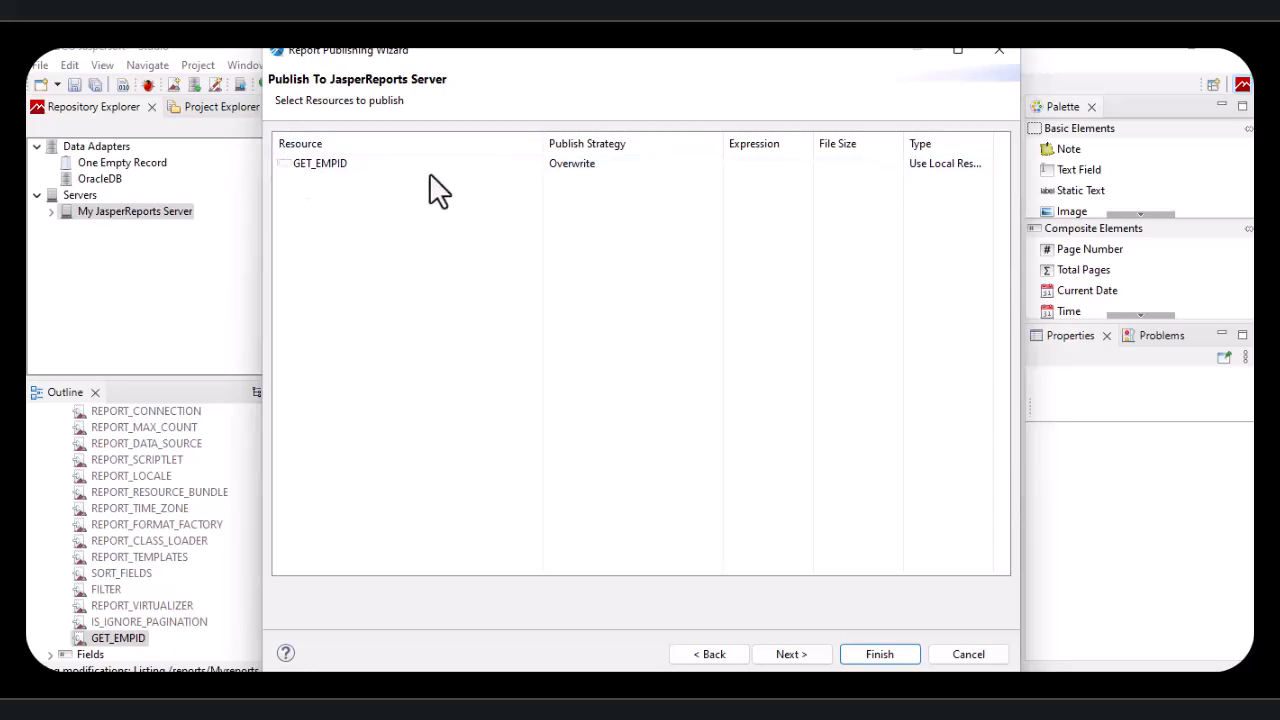
Check the publish strategy of the GET_EMPID resource and keep it on Overwrite
click(565, 165)
click(567, 170)
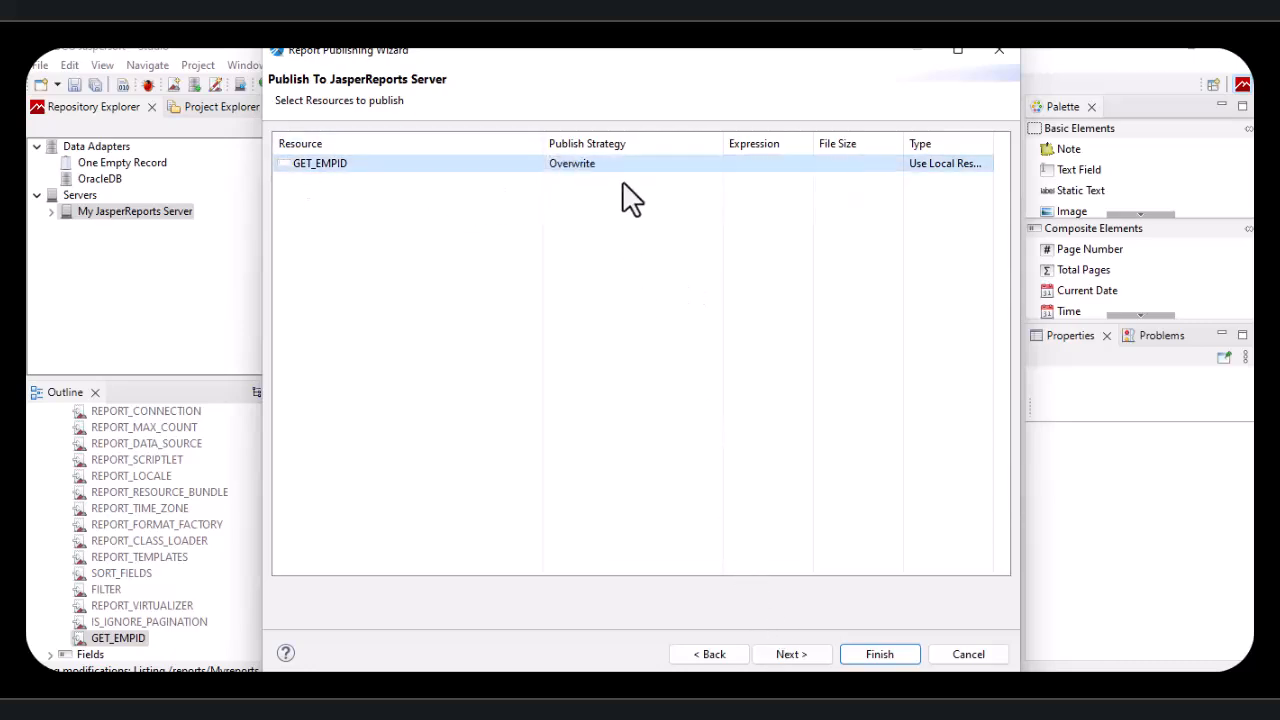
click(645, 166)
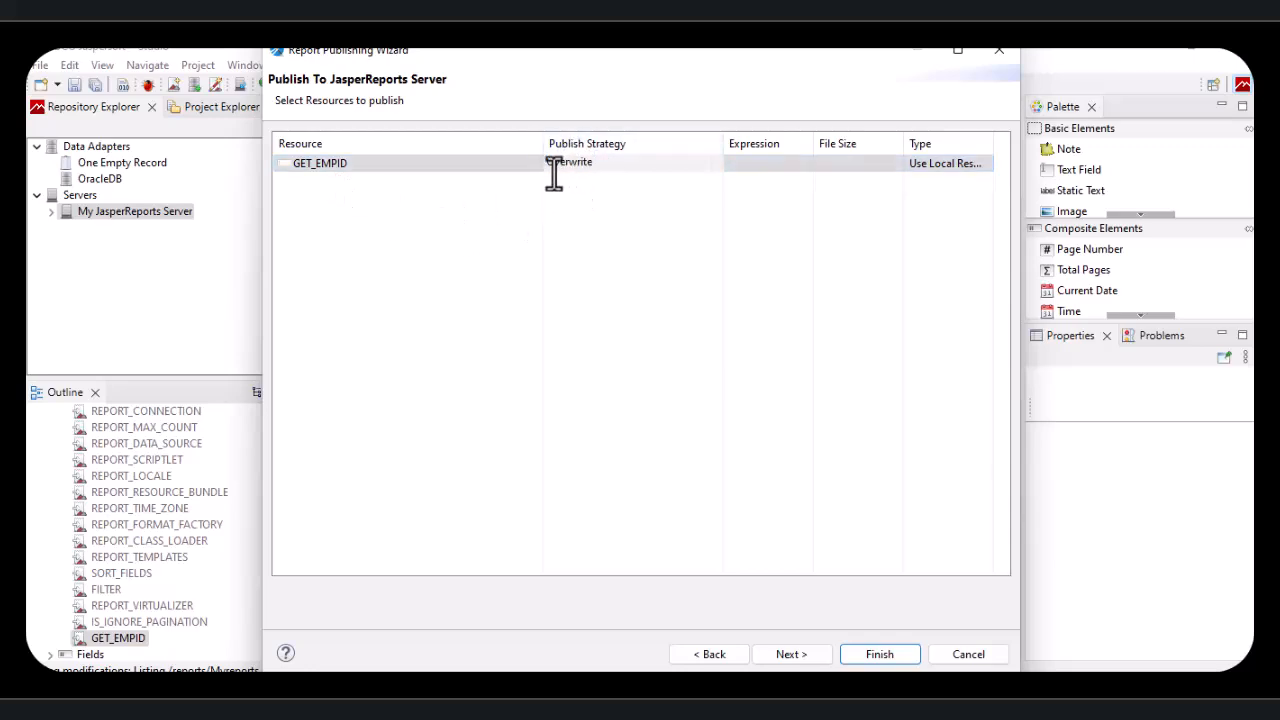
click(584, 212)
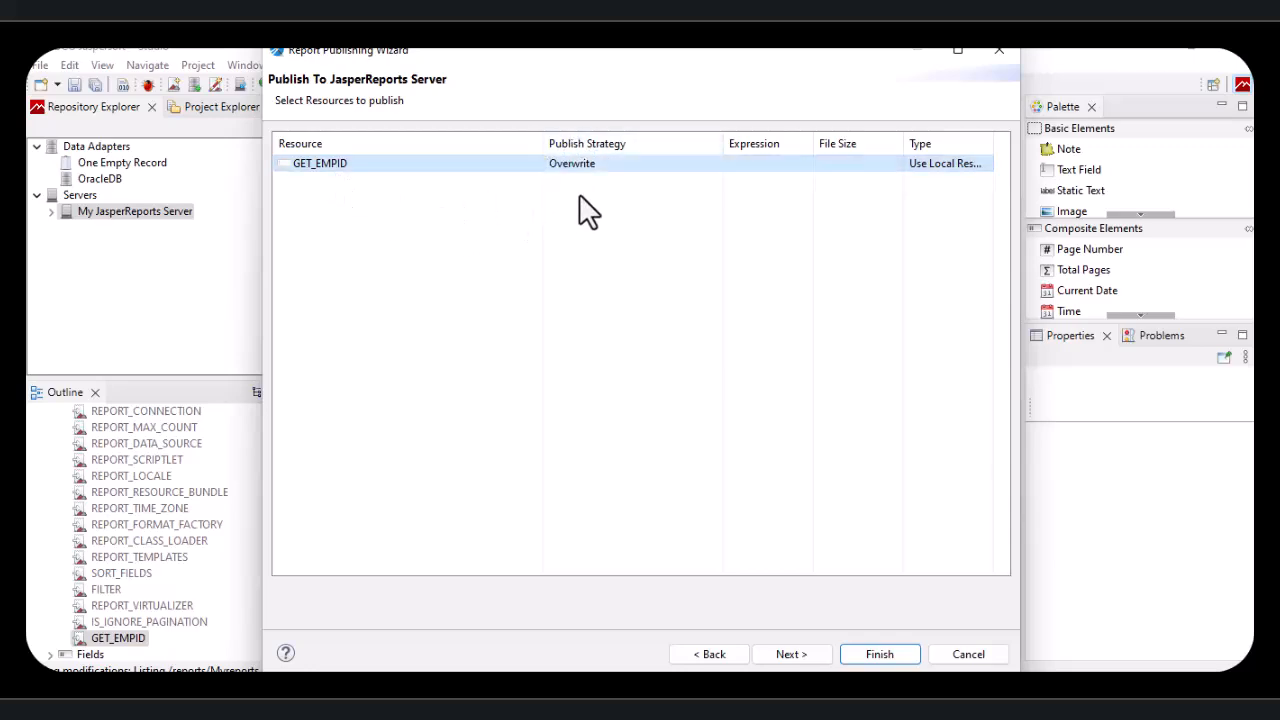
Publish the report using the repository data source /datasources/ORACLEDB and dismiss the confirmation
click(778, 655)
drag(404, 188, 289, 190)
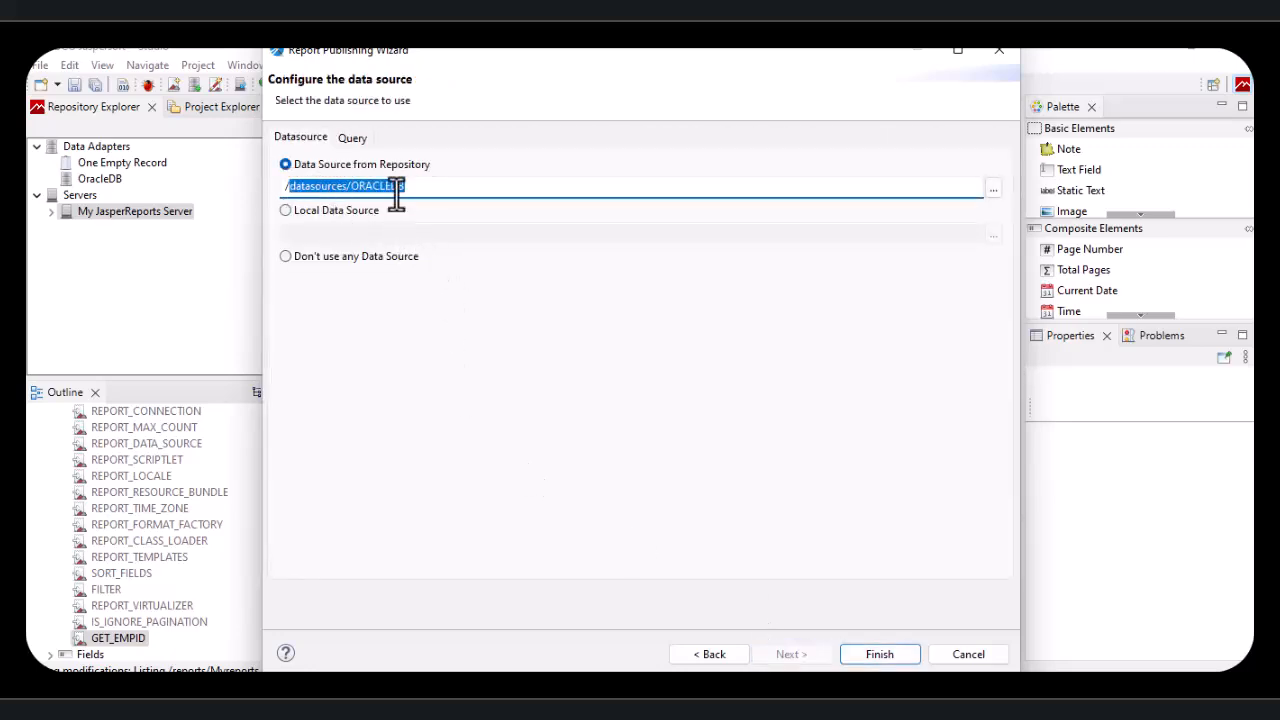
click(437, 192)
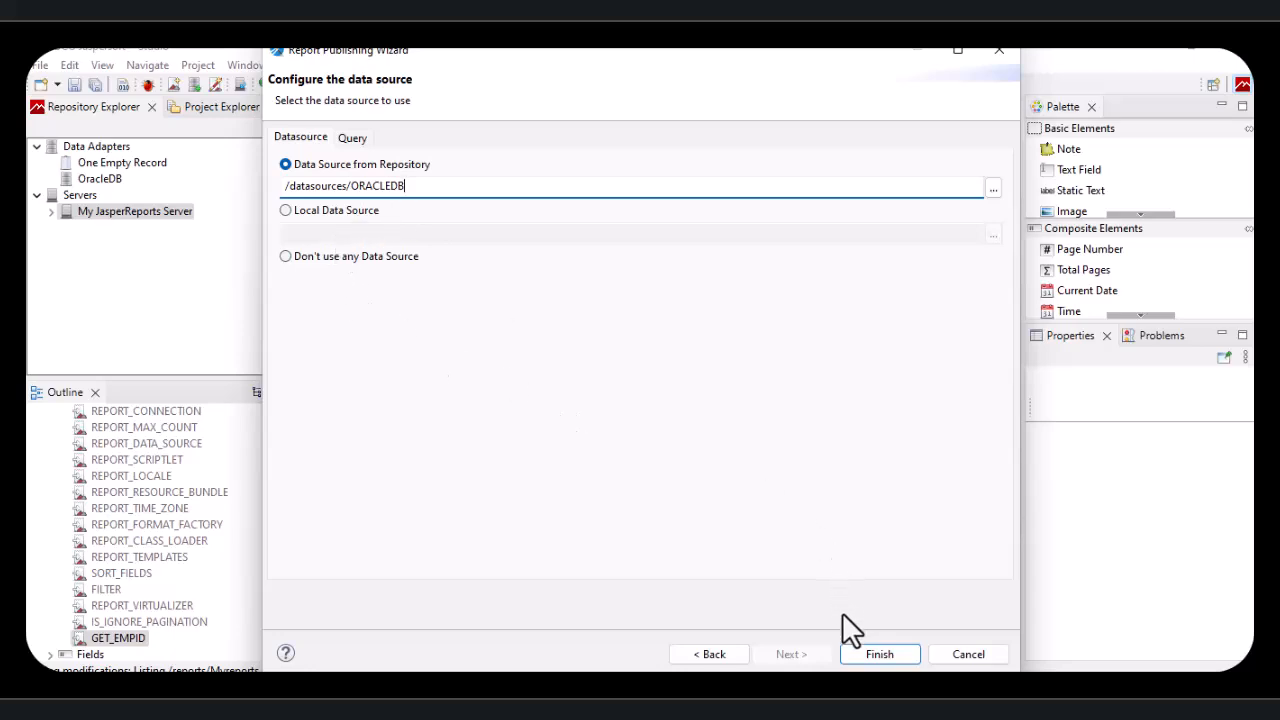
click(876, 654)
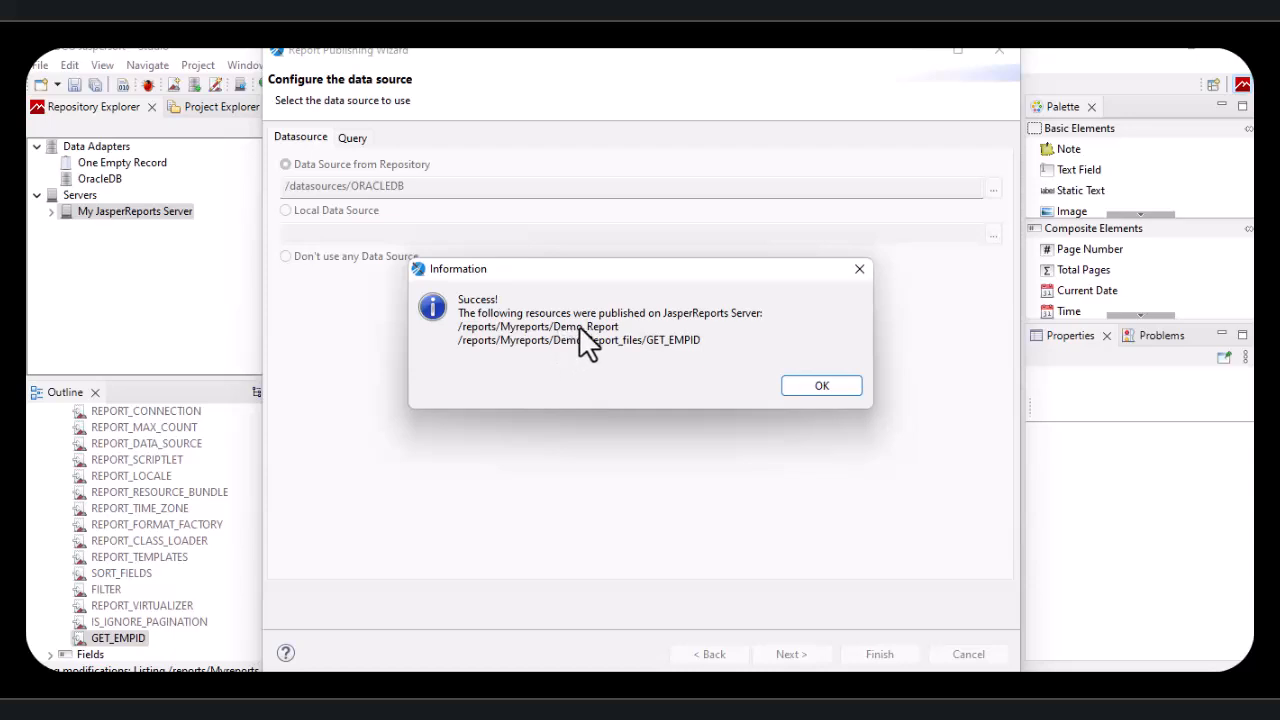
click(818, 388)
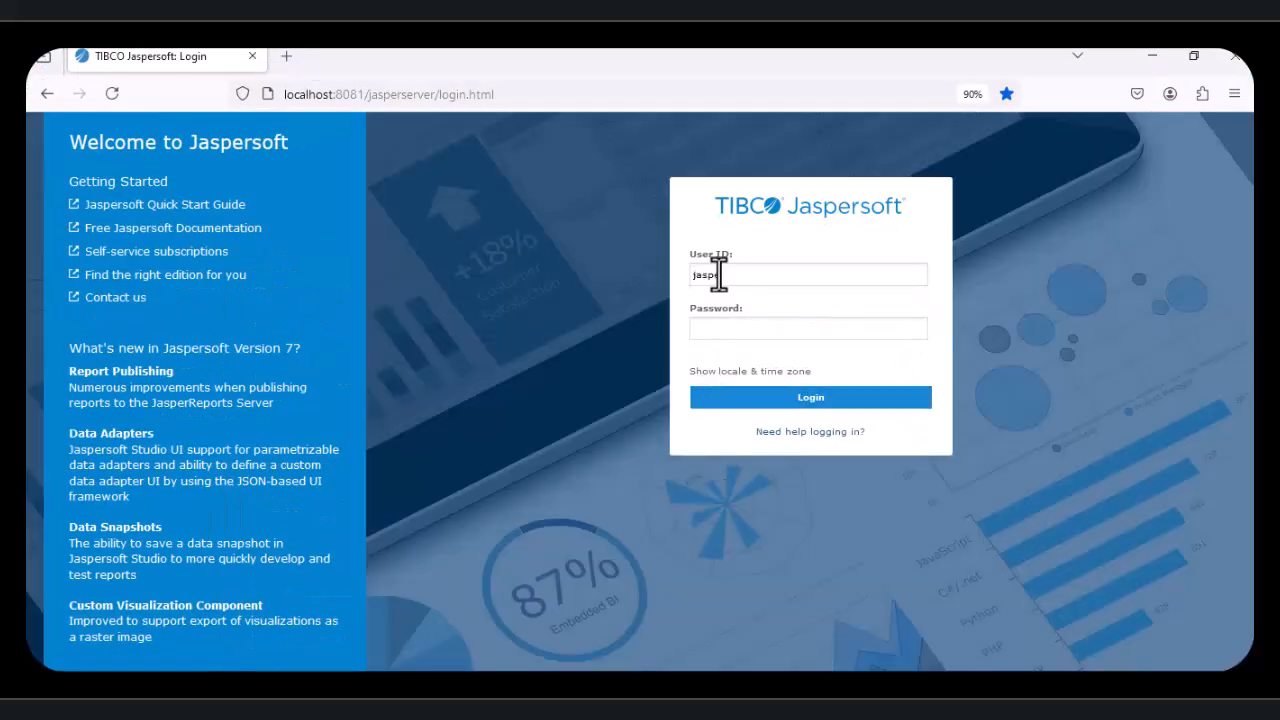
Log in to JasperReports Server in the browser with the administrator's user ID and password, without saving the login
text(j)
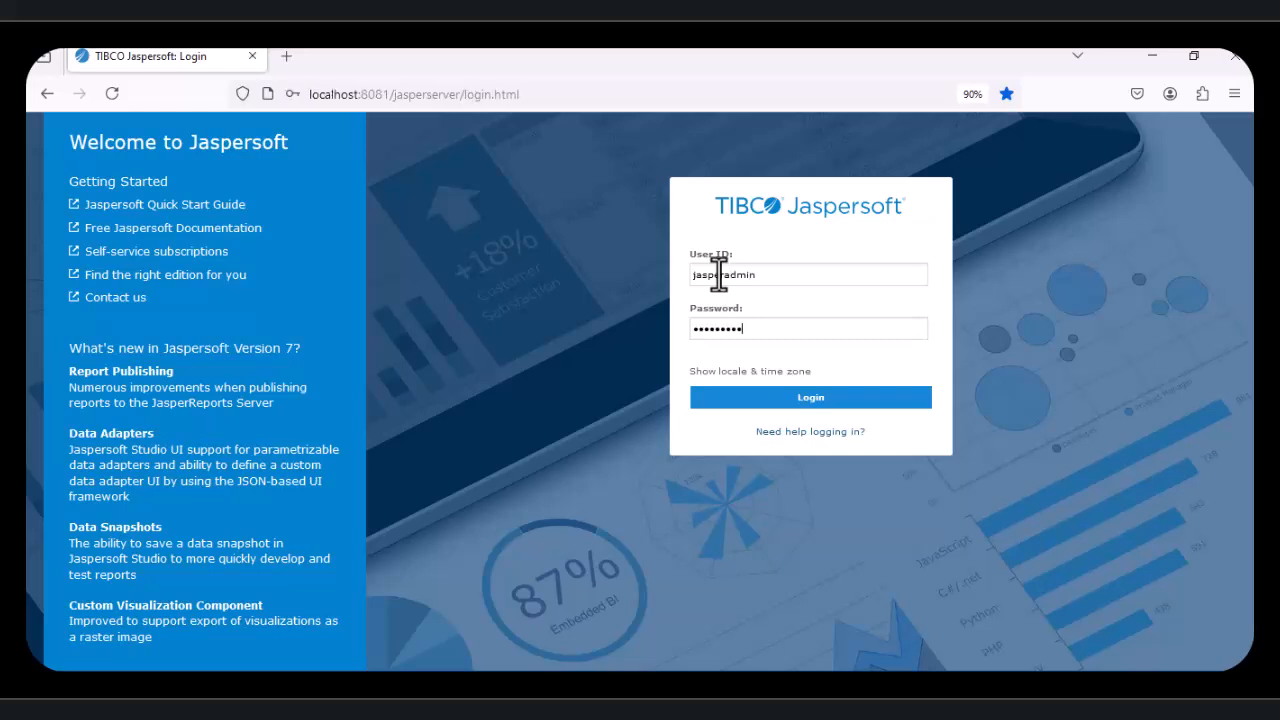
click(712, 401)
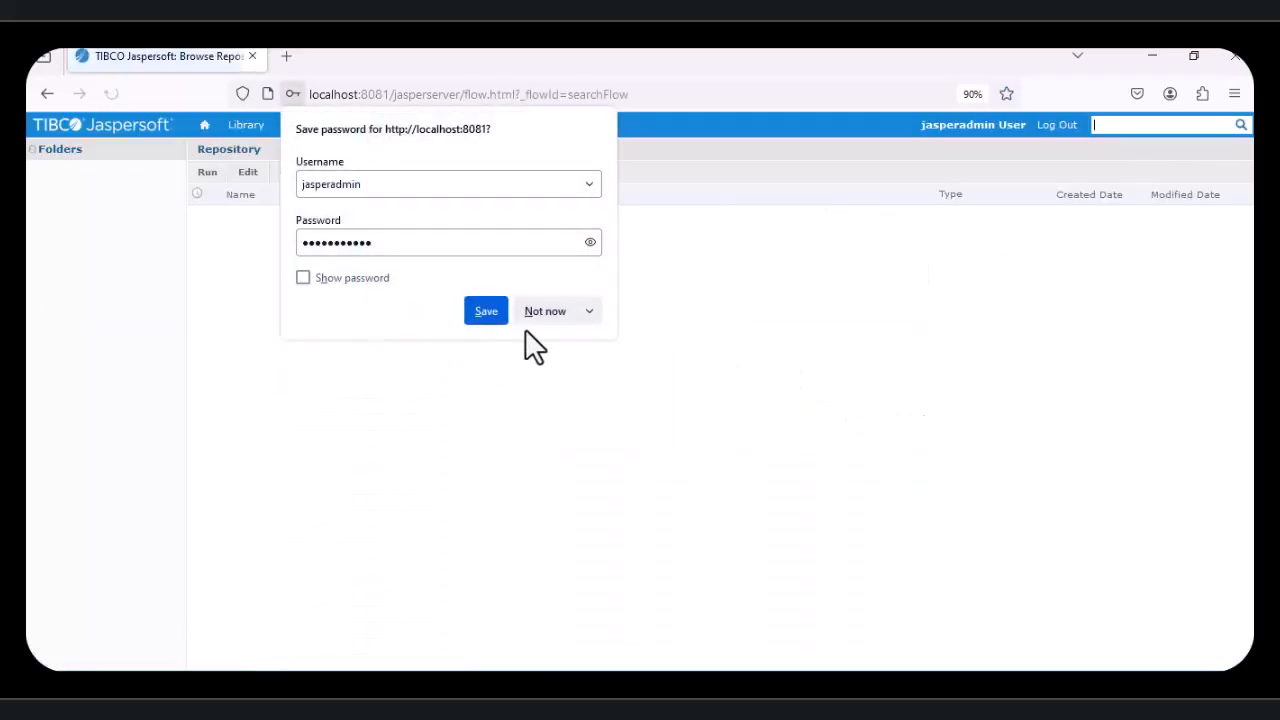
click(545, 311)
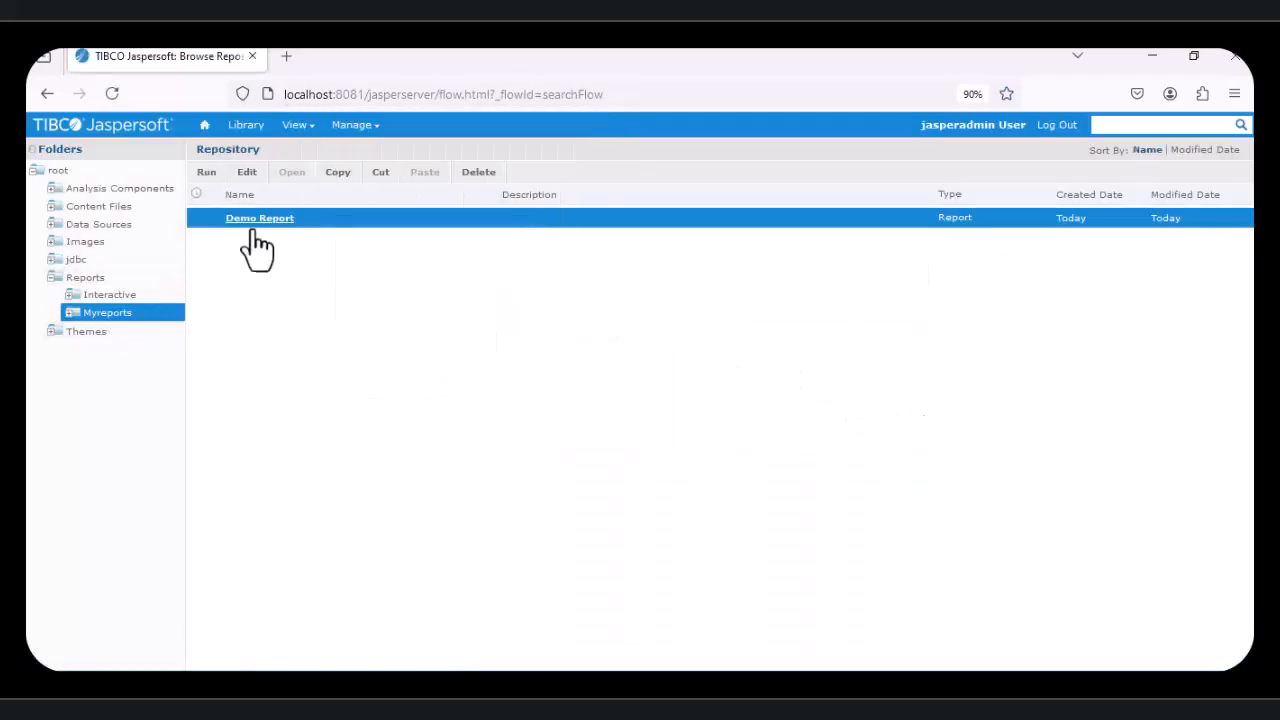
Run Demo Report from the Myreports folder with the GET_EMPID input control set to 100
click(279, 226)
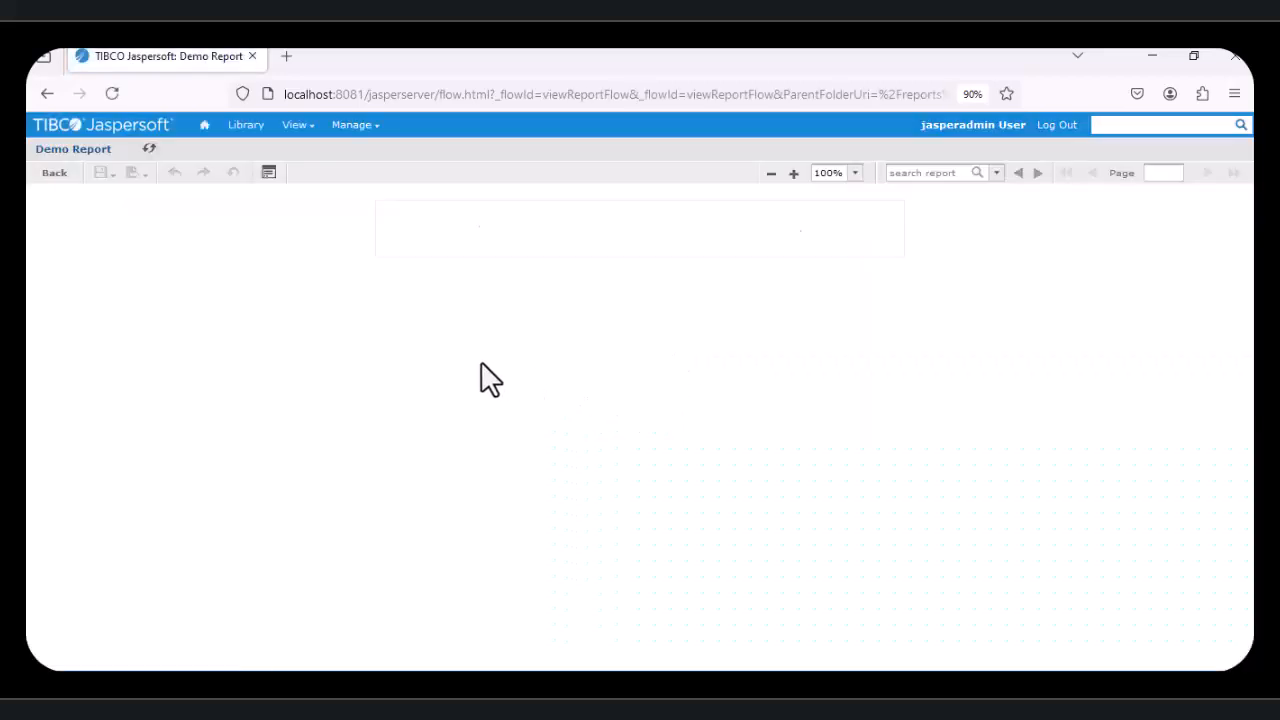
click(487, 280)
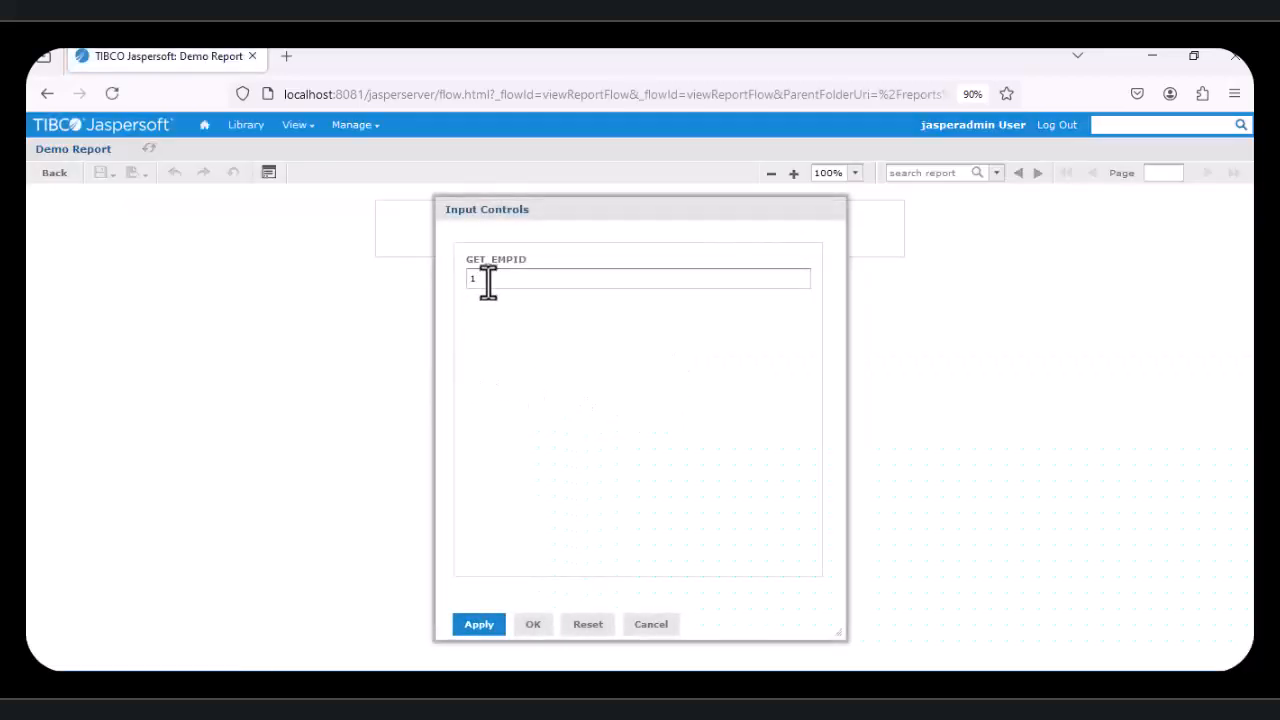
click(479, 622)
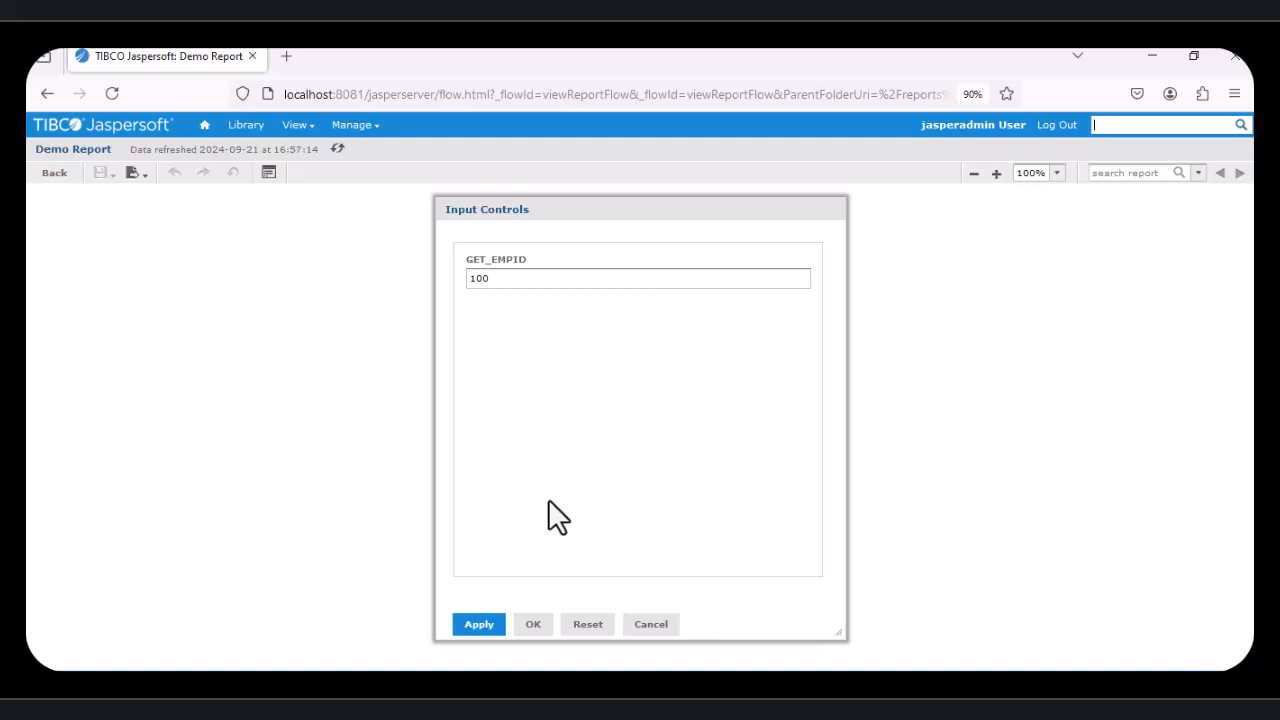
click(531, 624)
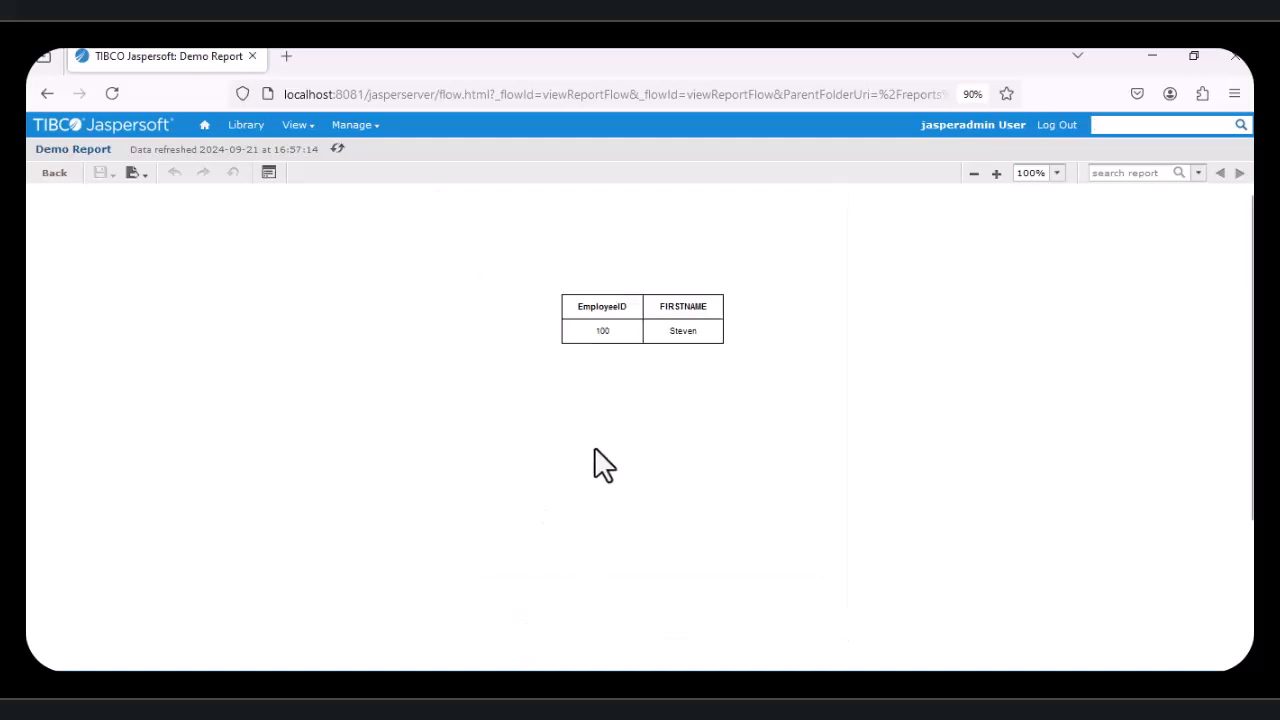